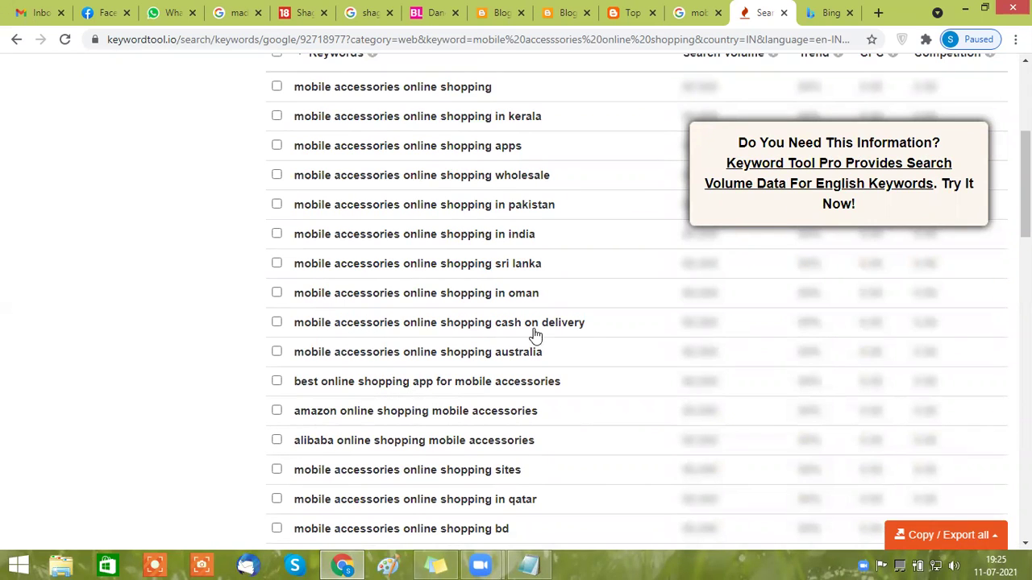
# Review the full list of keyword suggestions for mobile accessories online shopping.
pyautogui.scroll(-1, 571, 338)
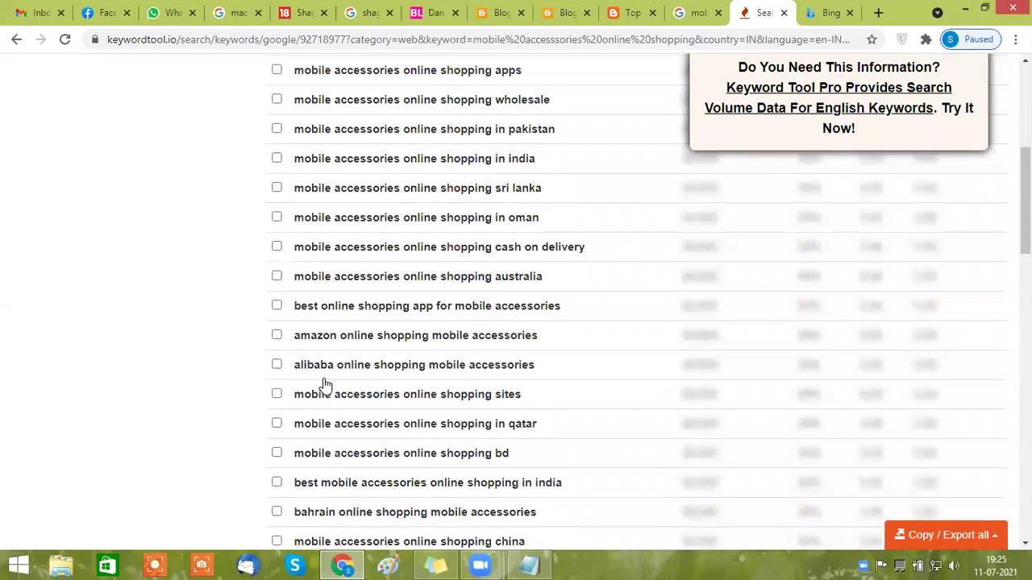
pyautogui.scroll(-2, 326, 378)
pyautogui.scroll(-1, 398, 259)
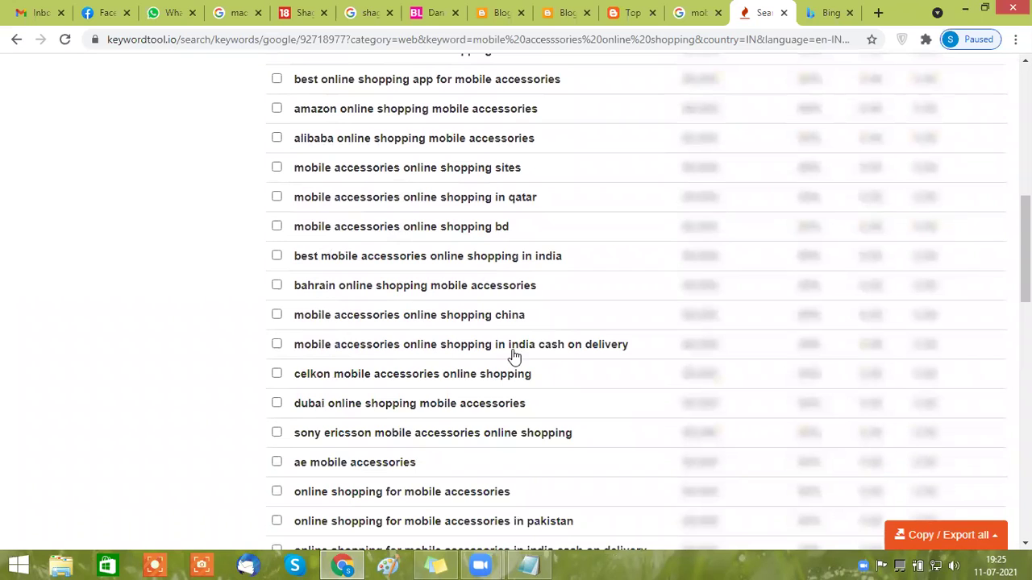
pyautogui.scroll(-2, 371, 351)
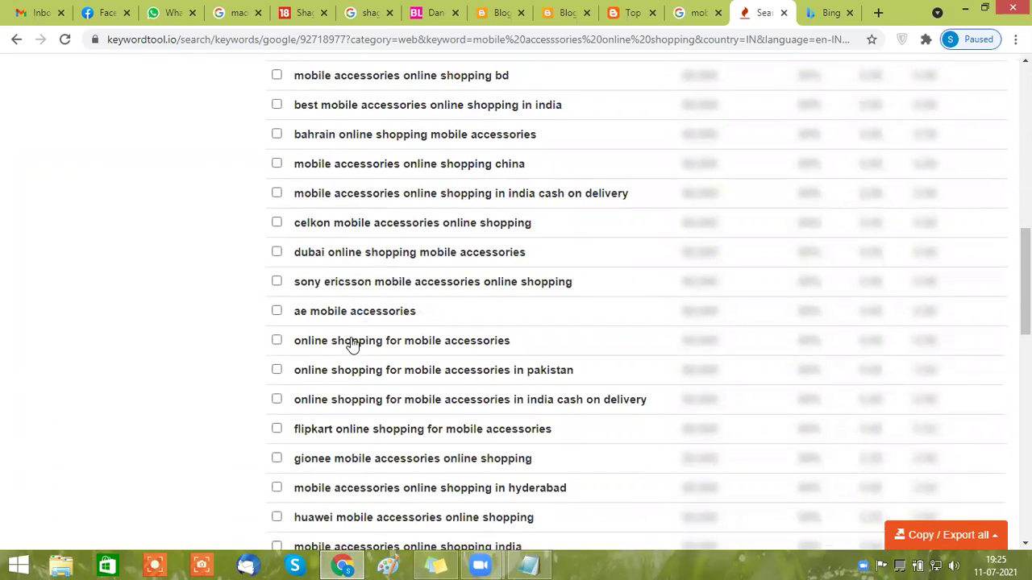
pyautogui.scroll(-3, 358, 351)
pyautogui.scroll(-2, 353, 348)
pyautogui.scroll(-7, 352, 345)
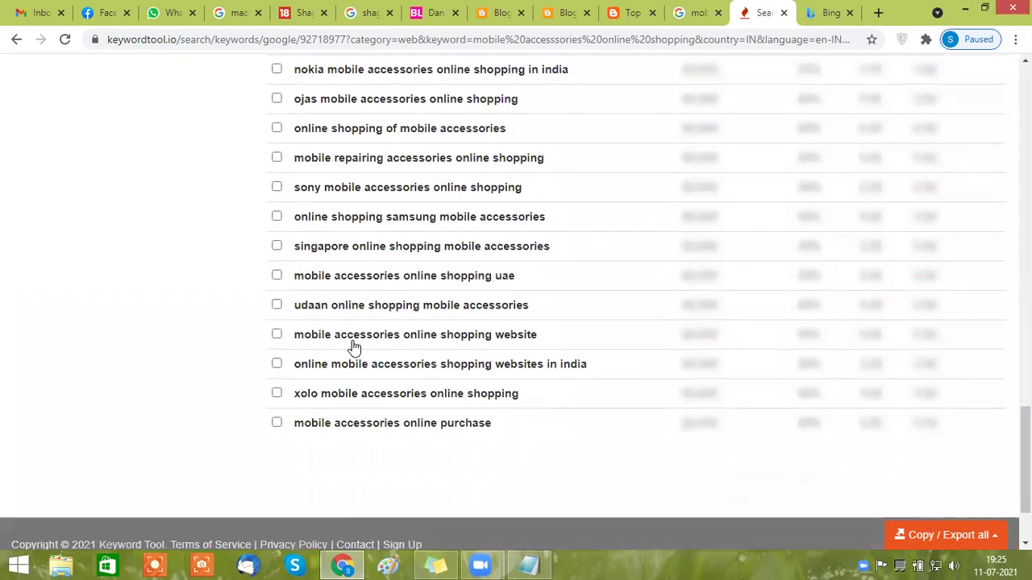
pyautogui.scroll(20, 353, 340)
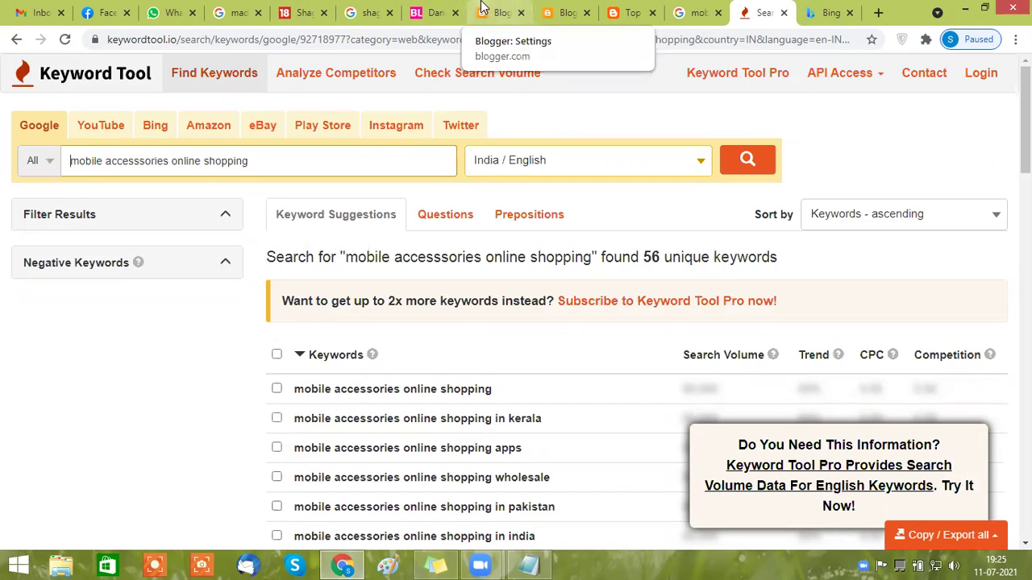
# Load the Blogger home from the Top Gadgets Network blog, and review the blog's settings from Basic to Email.
pyautogui.click(622, 12)
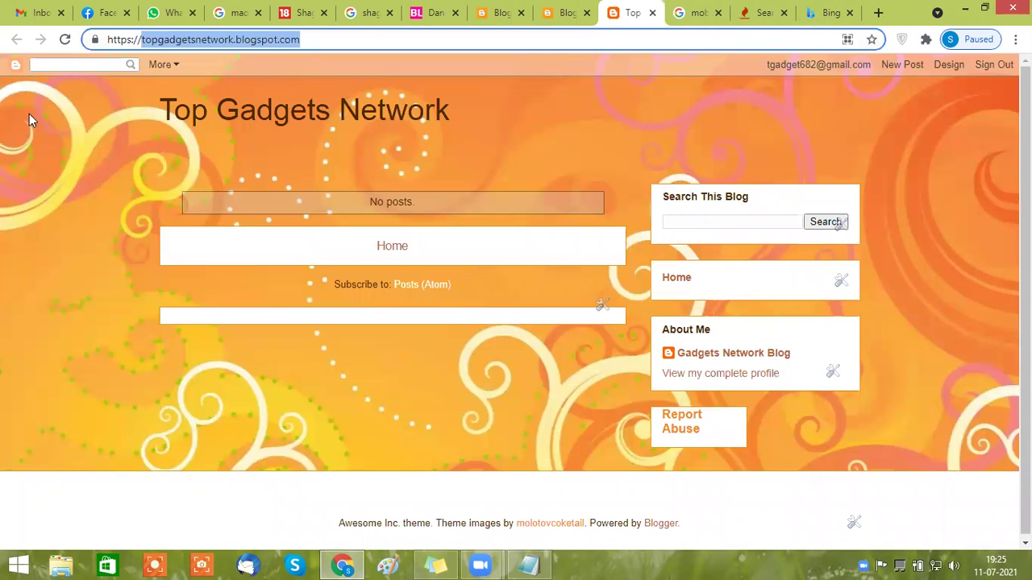
pyautogui.click(16, 65)
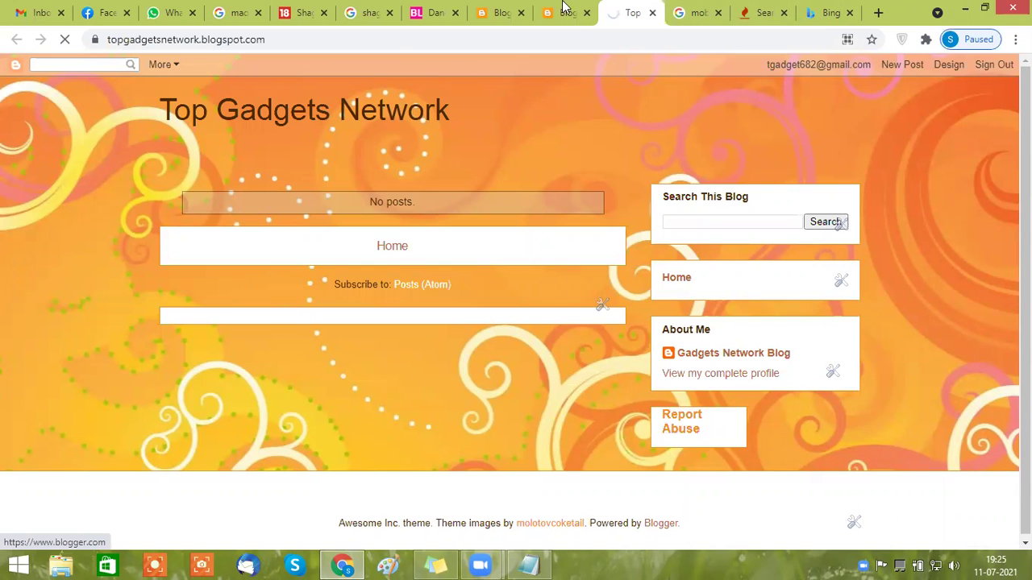
pyautogui.click(561, 10)
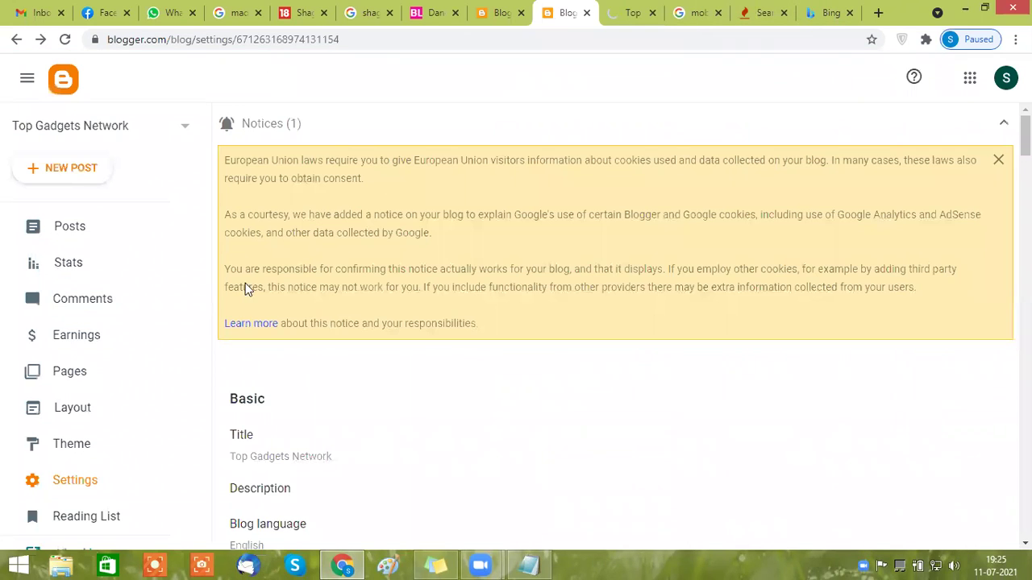
pyautogui.scroll(-1, 85, 400)
pyautogui.click(84, 393)
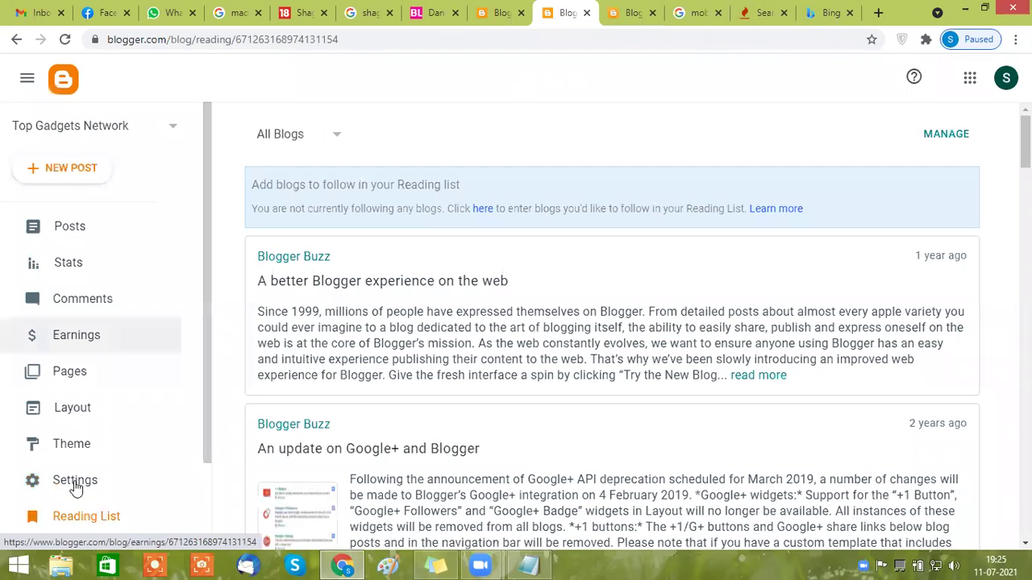
pyautogui.click(75, 483)
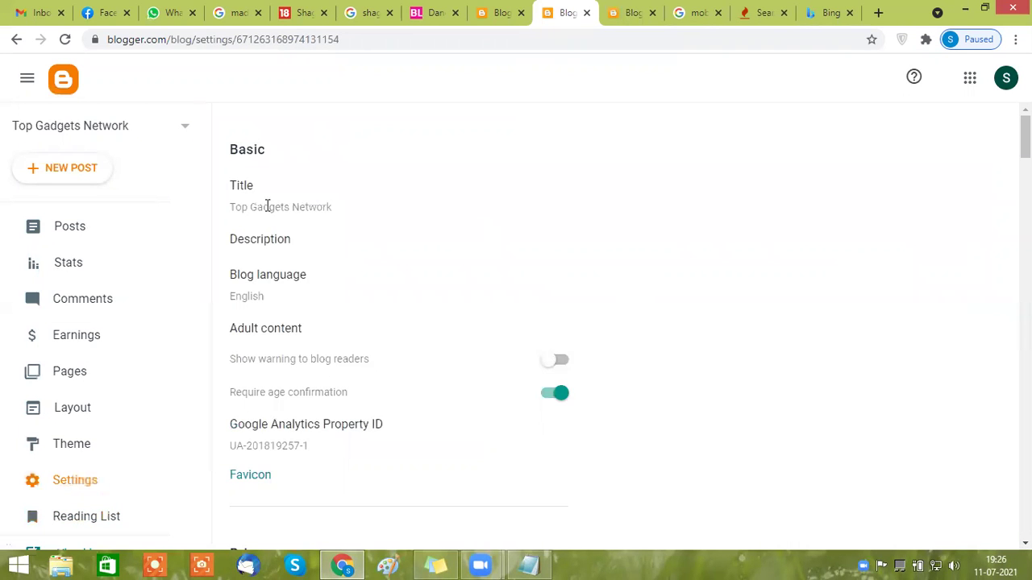
pyautogui.scroll(-2, 274, 205)
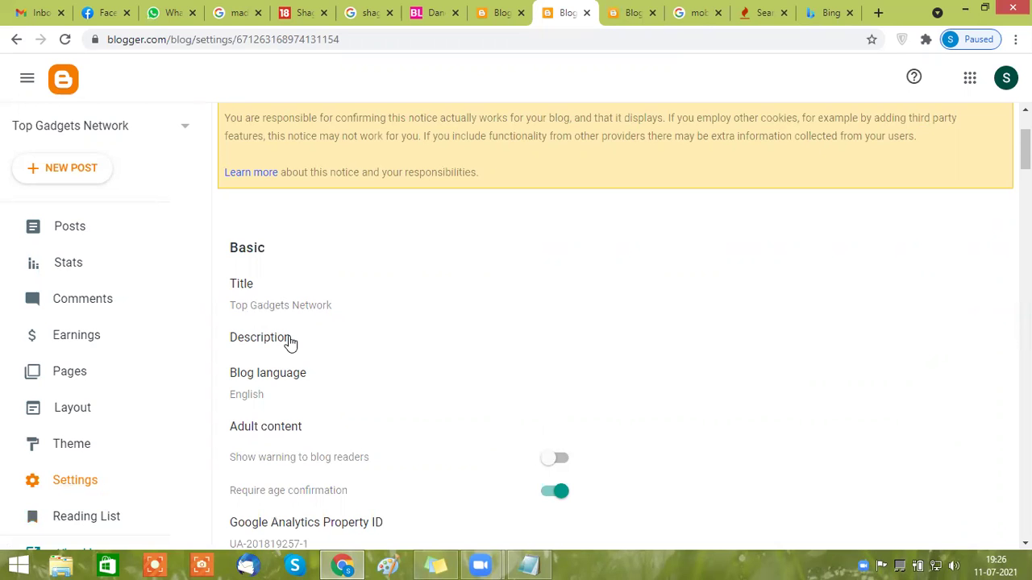
pyautogui.scroll(-10, 438, 199)
pyautogui.scroll(-10, 442, 204)
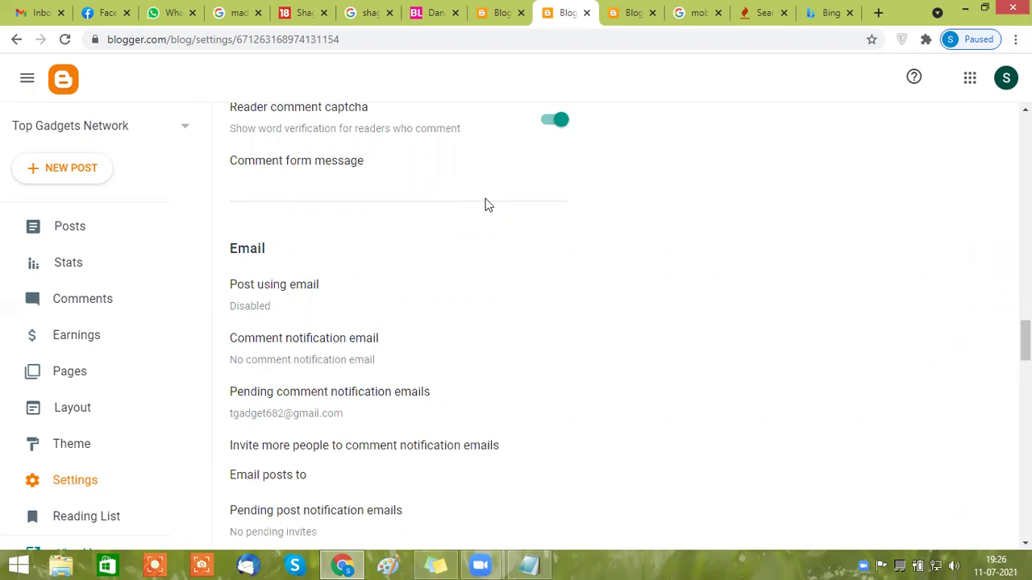
# In the Google results for mobile phone gadgets for sale, highlight the description under the Croma mobile accessories result.
pyautogui.click(698, 12)
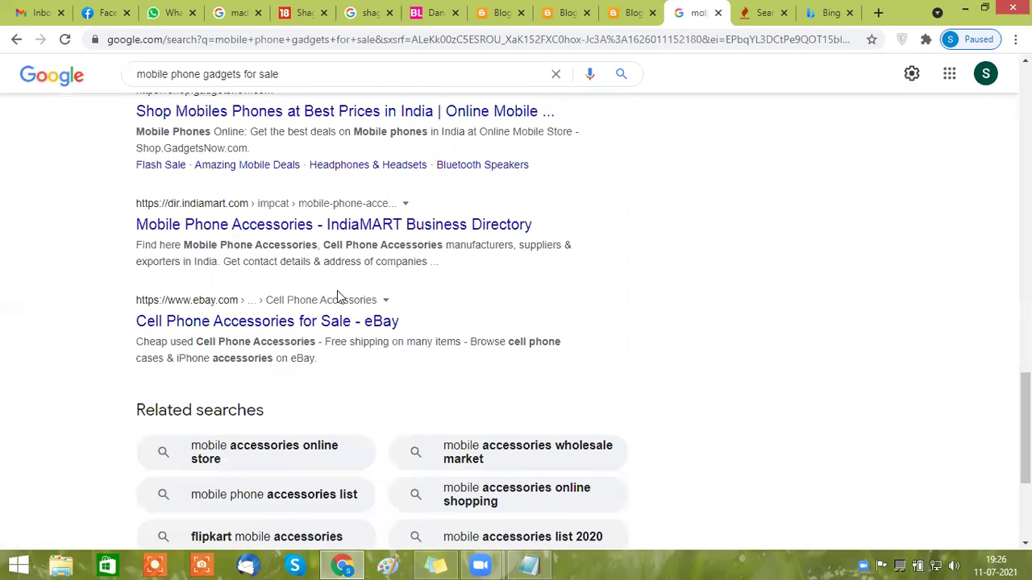
pyautogui.scroll(5, 337, 291)
pyautogui.moveTo(124, 153); pyautogui.dragTo(470, 147)
pyautogui.moveTo(219, 170); pyautogui.dragTo(475, 186)
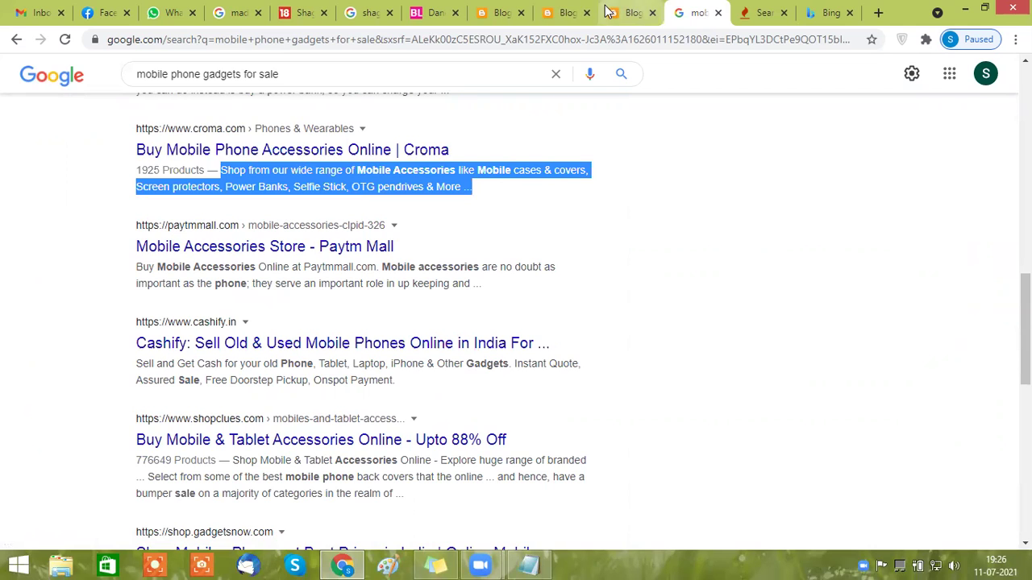
# Return to the Top Gadgets Network settings and look through the whole settings page.
pyautogui.click(565, 13)
pyautogui.scroll(-15, 292, 387)
pyautogui.scroll(-2, 336, 386)
pyautogui.scroll(20, 335, 384)
pyautogui.scroll(10, 336, 383)
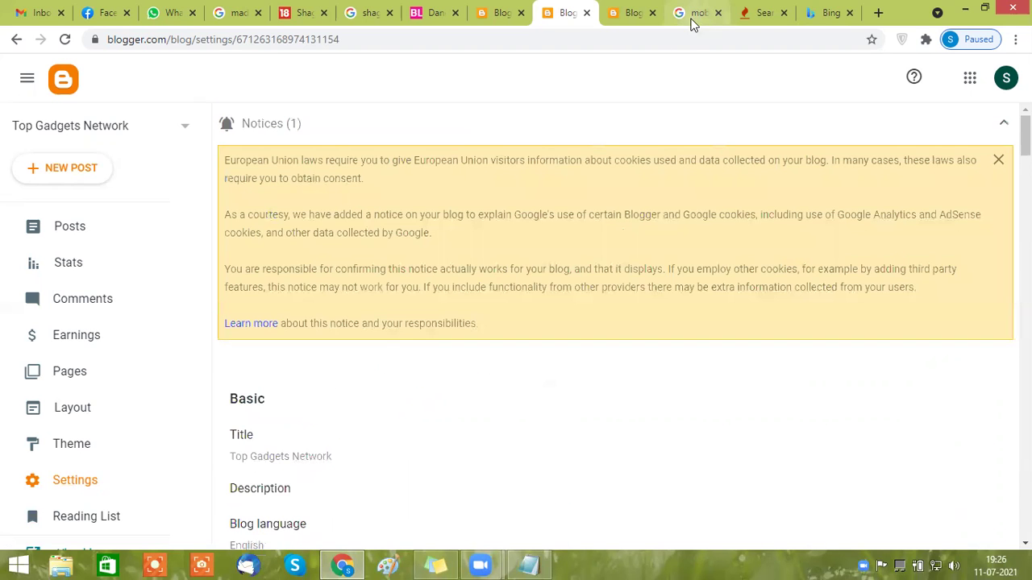
# Go back to Keyword Tool and skim the mobile accessories keyword suggestions again.
pyautogui.click(759, 13)
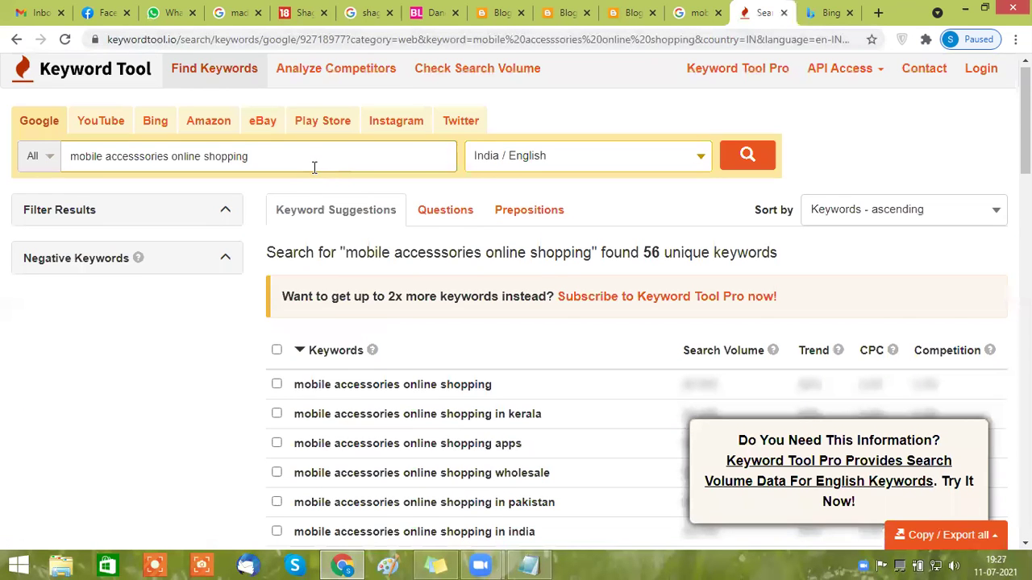
pyautogui.scroll(-10, 313, 167)
pyautogui.scroll(-12, 313, 174)
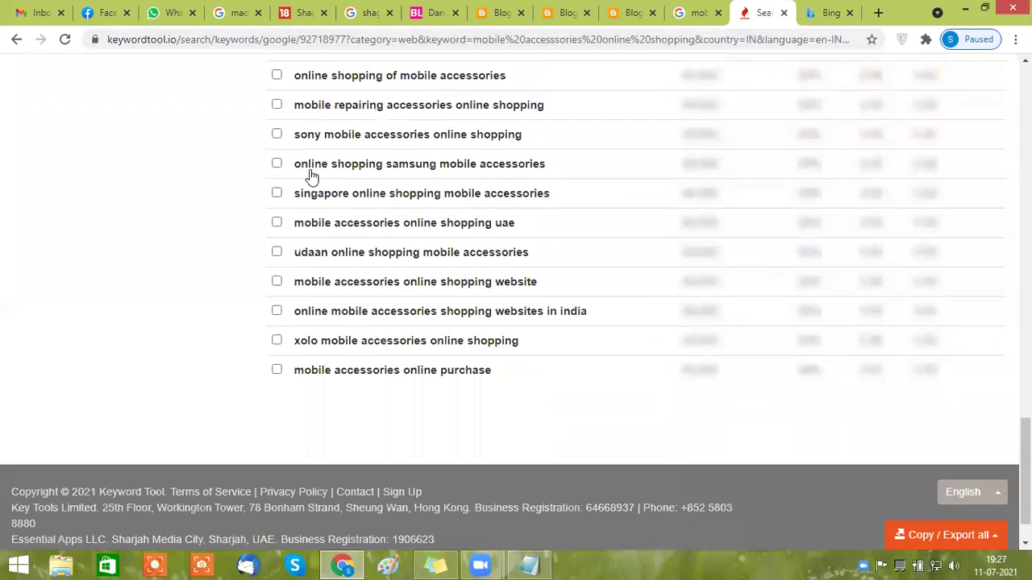
pyautogui.scroll(12, 314, 173)
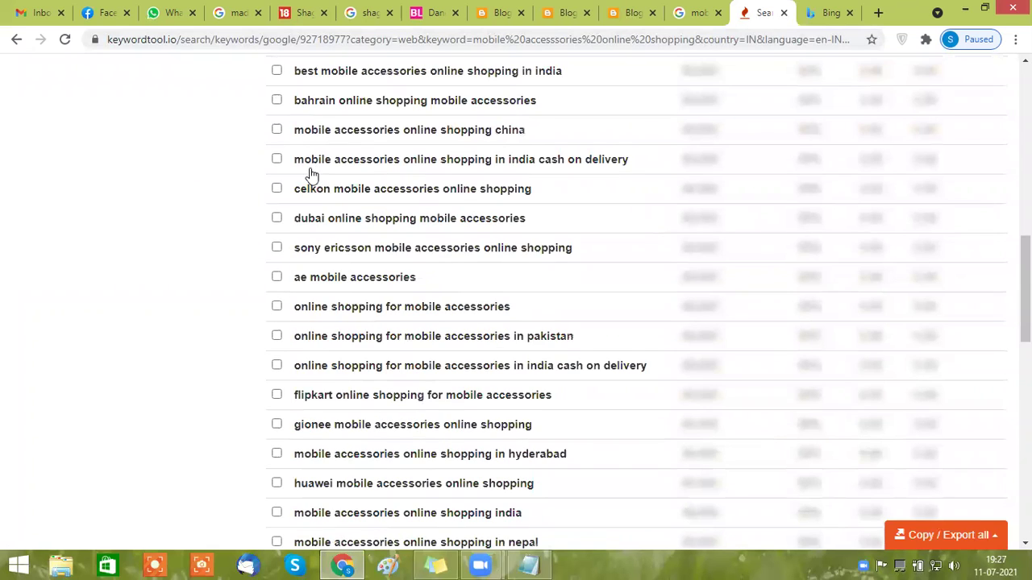
pyautogui.scroll(10, 314, 171)
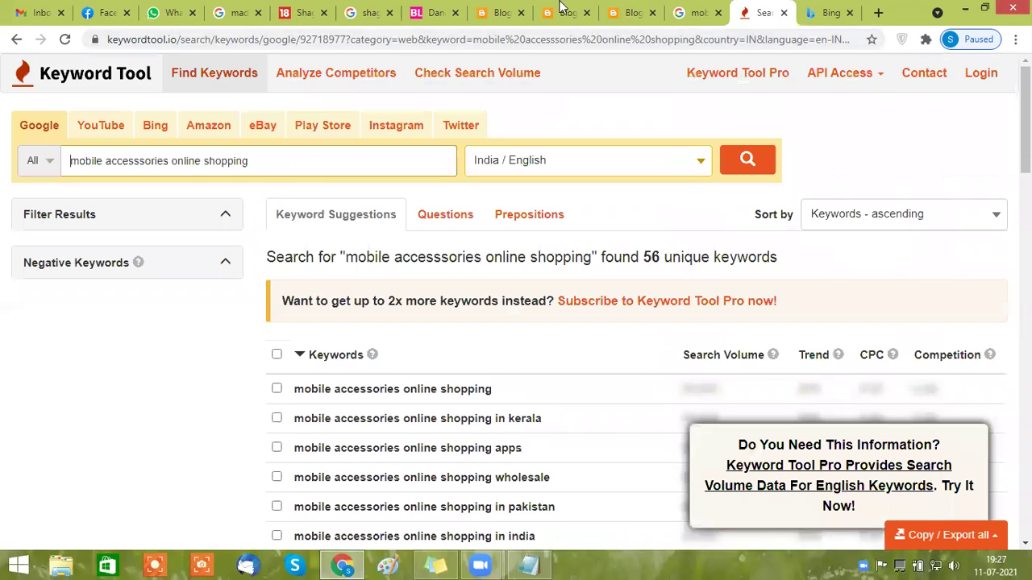
# Open the Pages section of the Top Gadgets Network blog and start a new page, ready for a title.
pyautogui.click(627, 12)
pyautogui.click(506, 10)
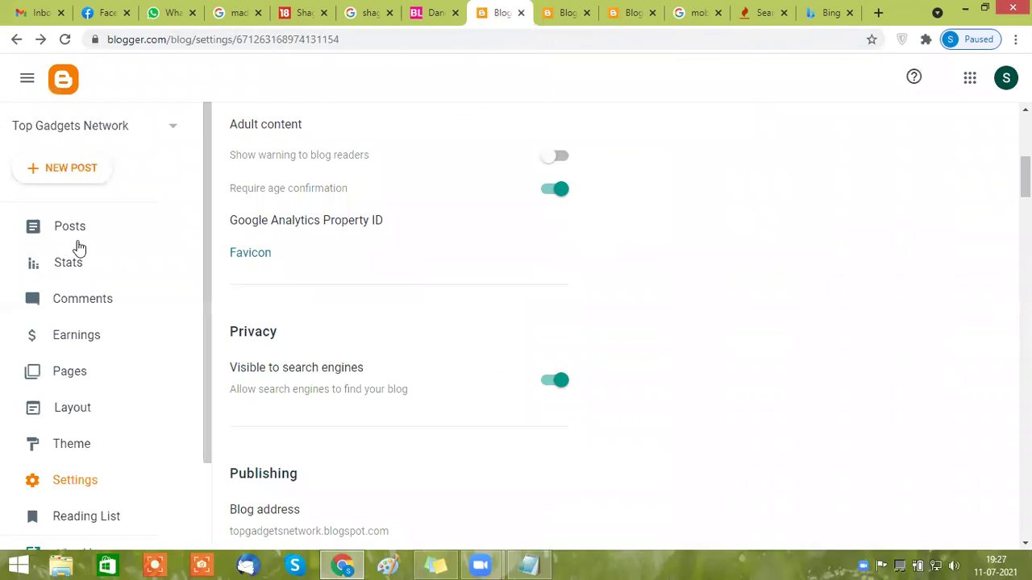
pyautogui.click(71, 382)
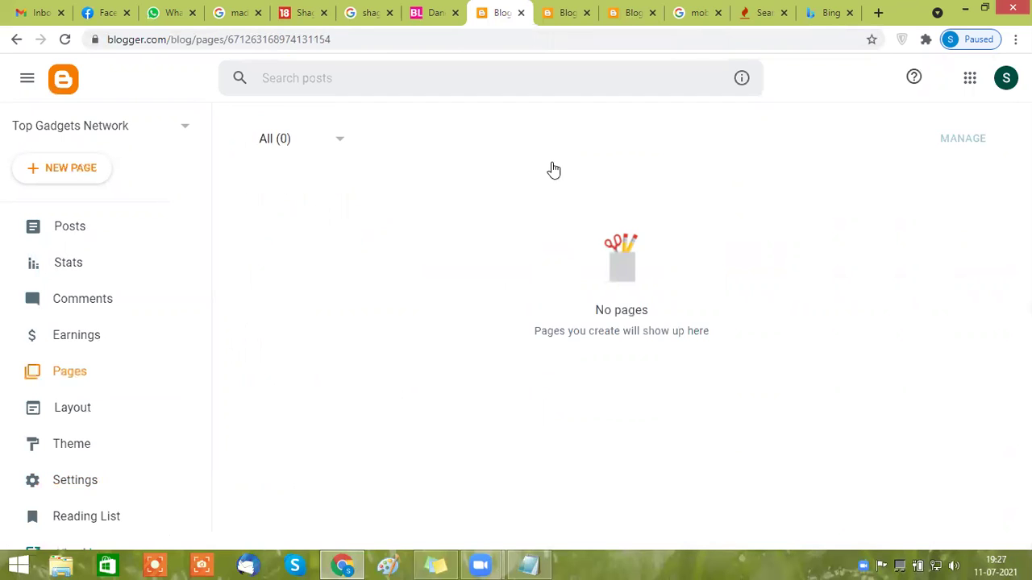
pyautogui.scroll(-1, 648, 174)
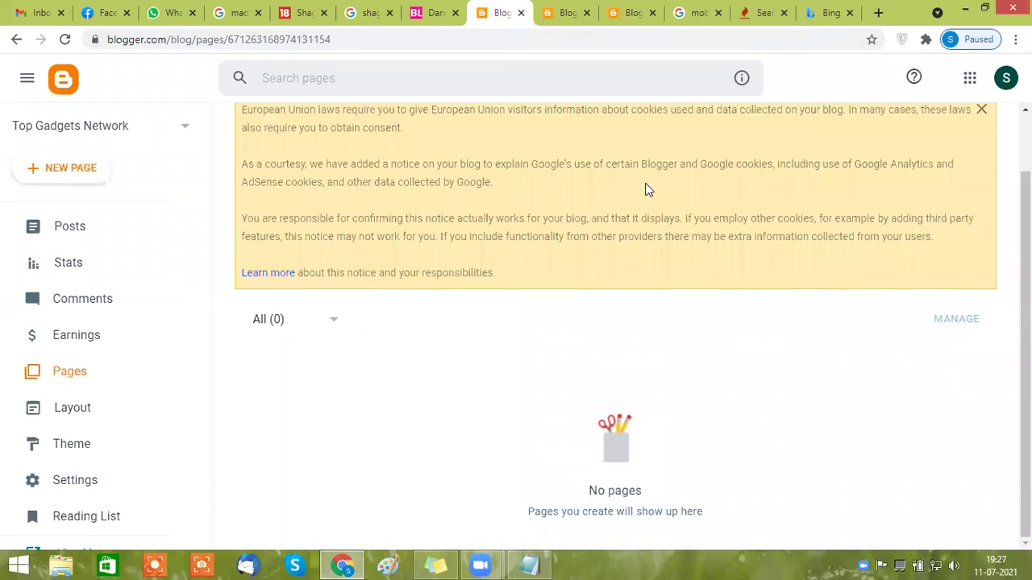
pyautogui.click(73, 173)
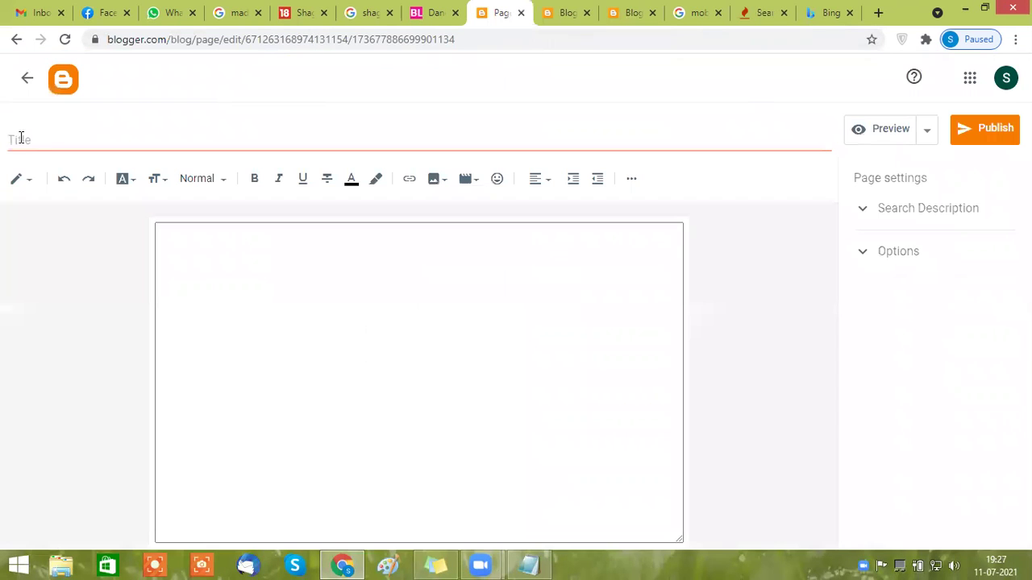
pyautogui.click(141, 135)
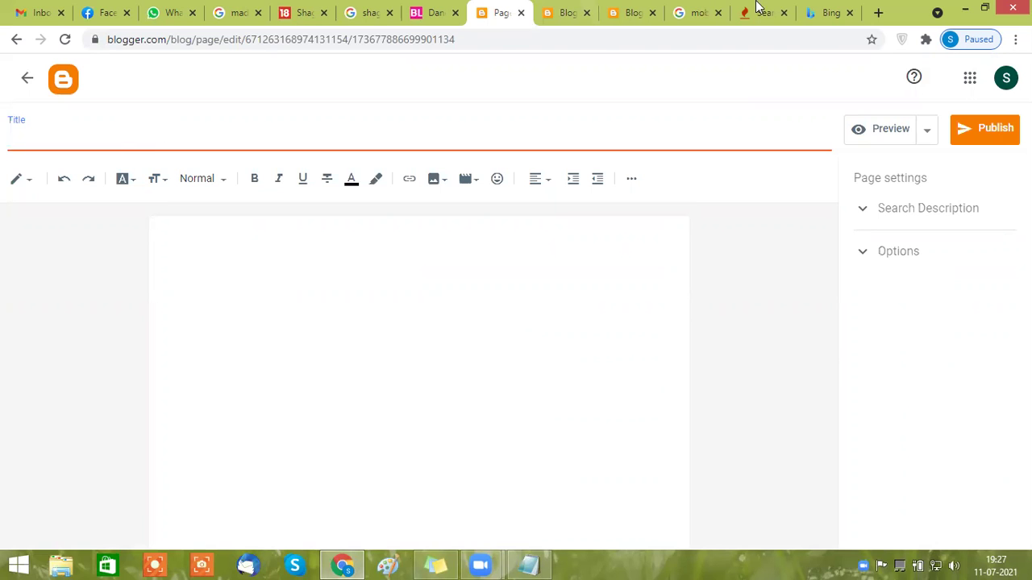
# Search Keyword Tool for "best smartphone under 15000" with India / English selected.
pyautogui.click(693, 13)
pyautogui.hotkey('ctrl', 'Tab')
pyautogui.moveTo(274, 161); pyautogui.dragTo(4, 161)
pyautogui.write('best smartphone under 15000')
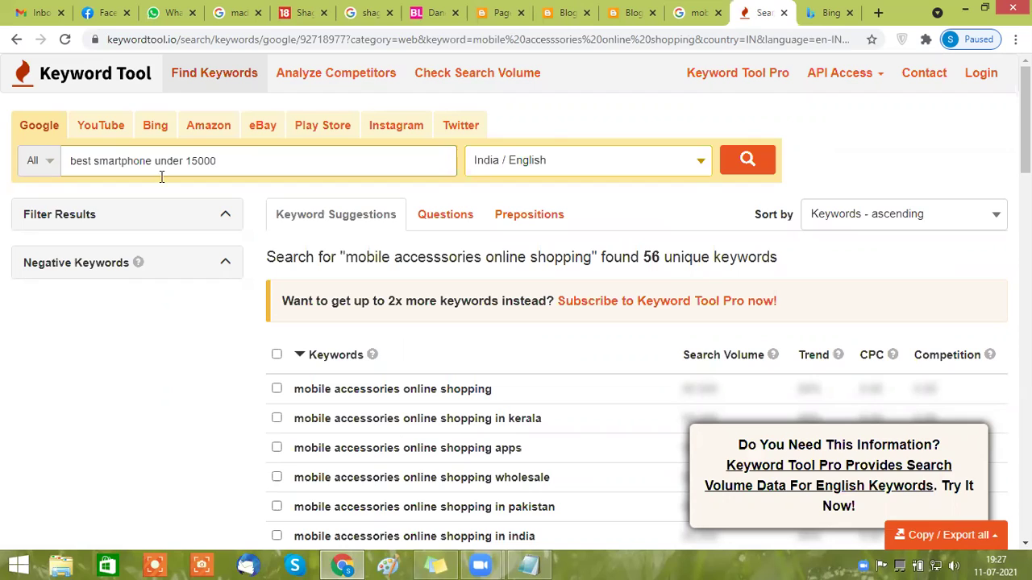
pyautogui.click(746, 158)
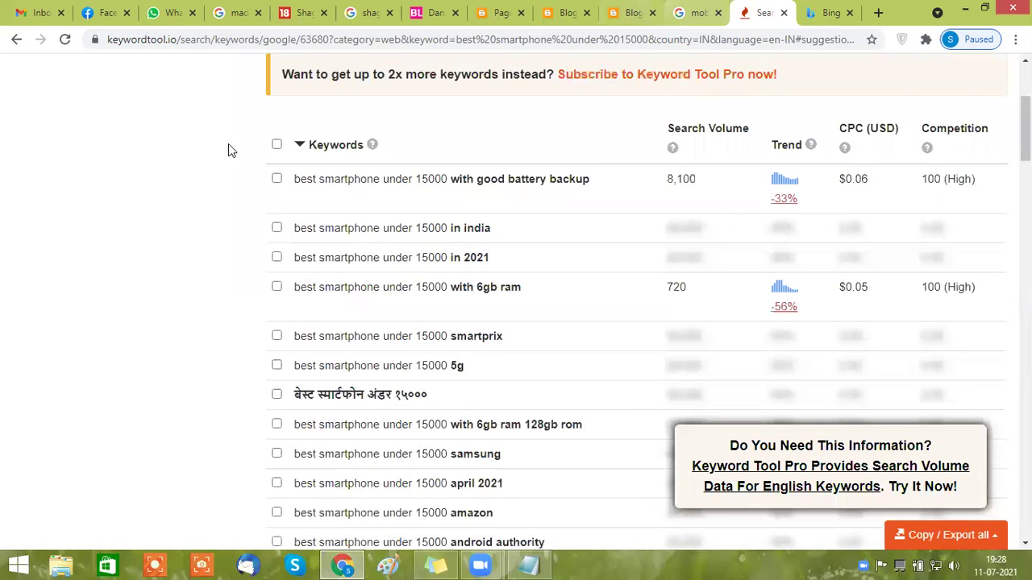
# Close the extra Blogger tab and start another new page in the Top Gadgets Network blog.
pyautogui.click(632, 12)
pyautogui.click(587, 12)
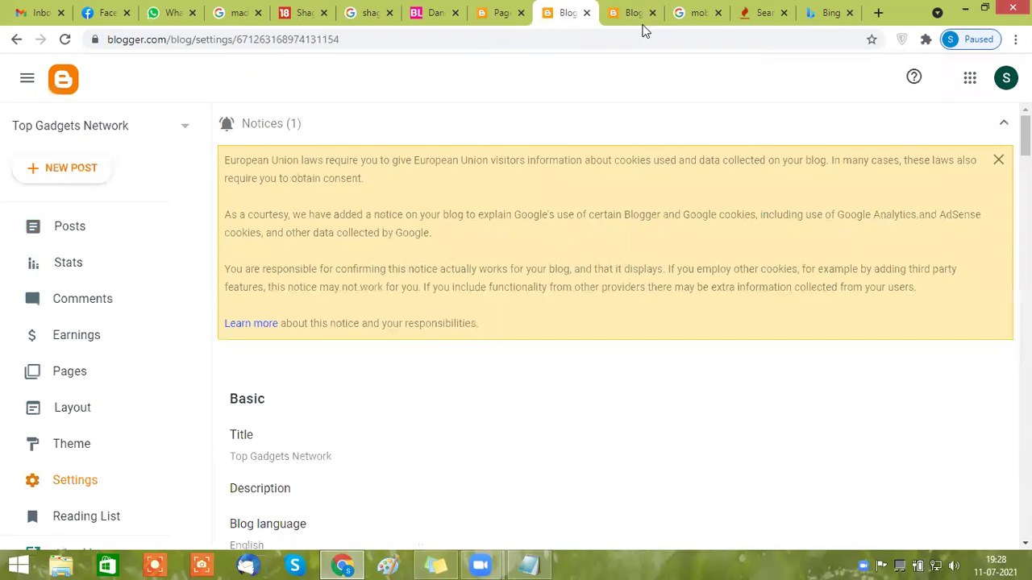
pyautogui.click(652, 13)
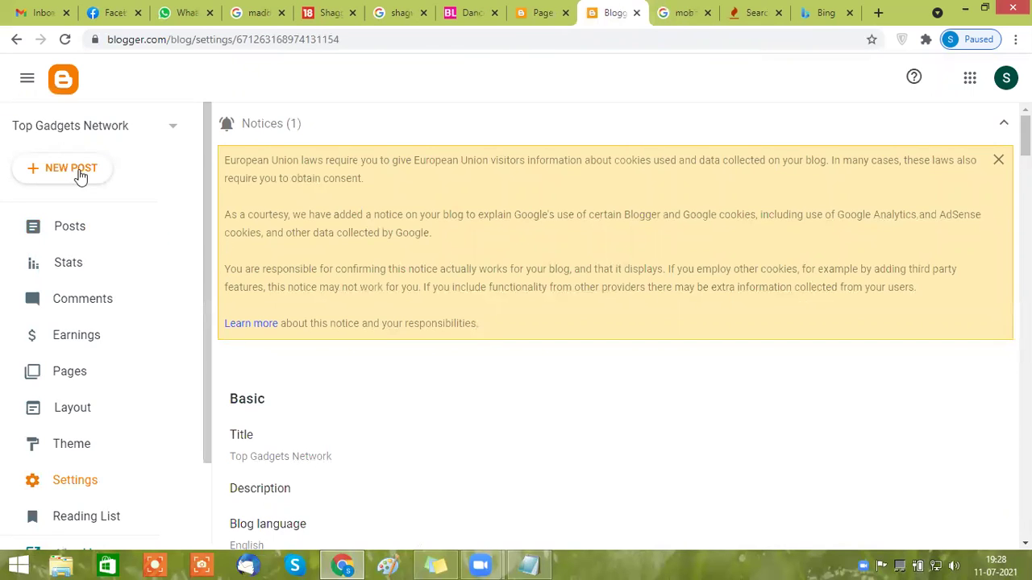
pyautogui.click(69, 383)
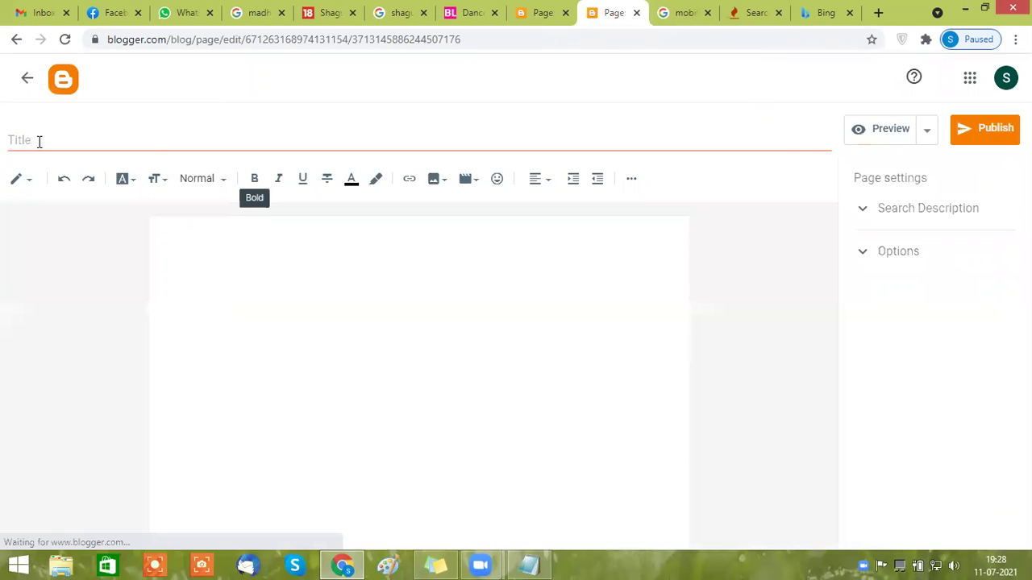
pyautogui.click(156, 140)
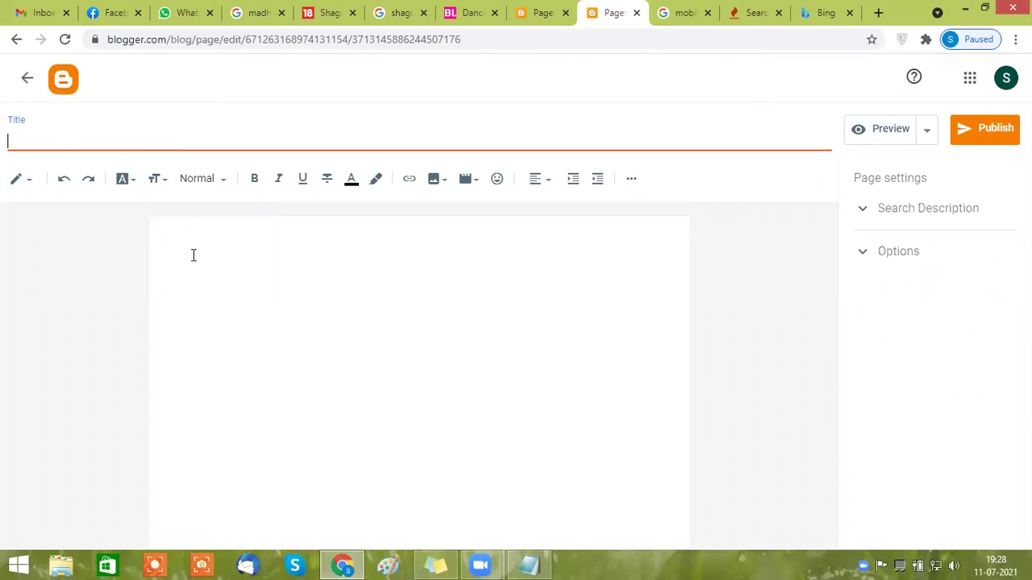
# Inspect the new page's body and title fields, and expand its search description setting.
pyautogui.click(211, 303)
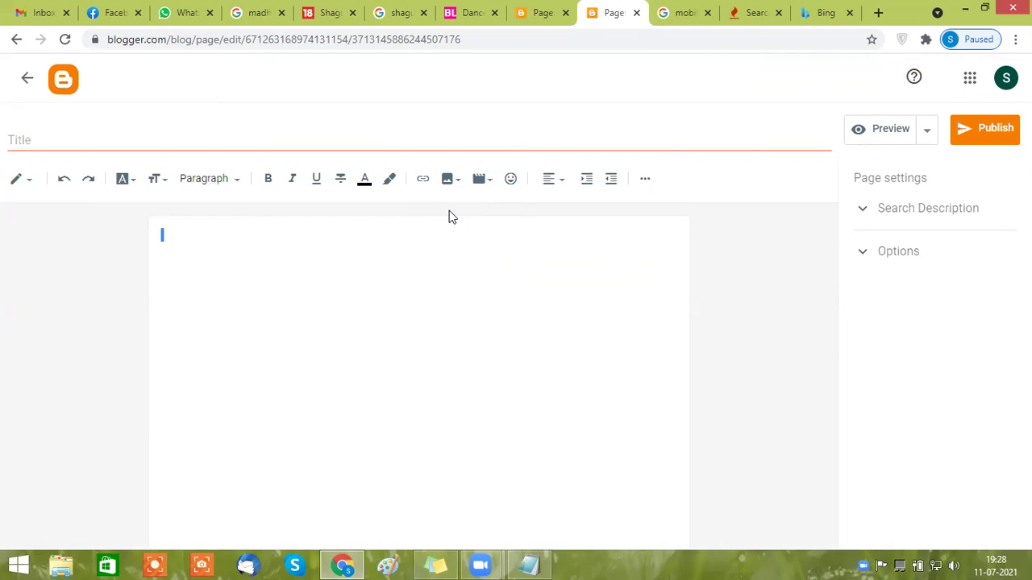
pyautogui.click(62, 135)
pyautogui.click(277, 263)
pyautogui.click(863, 216)
pyautogui.click(905, 244)
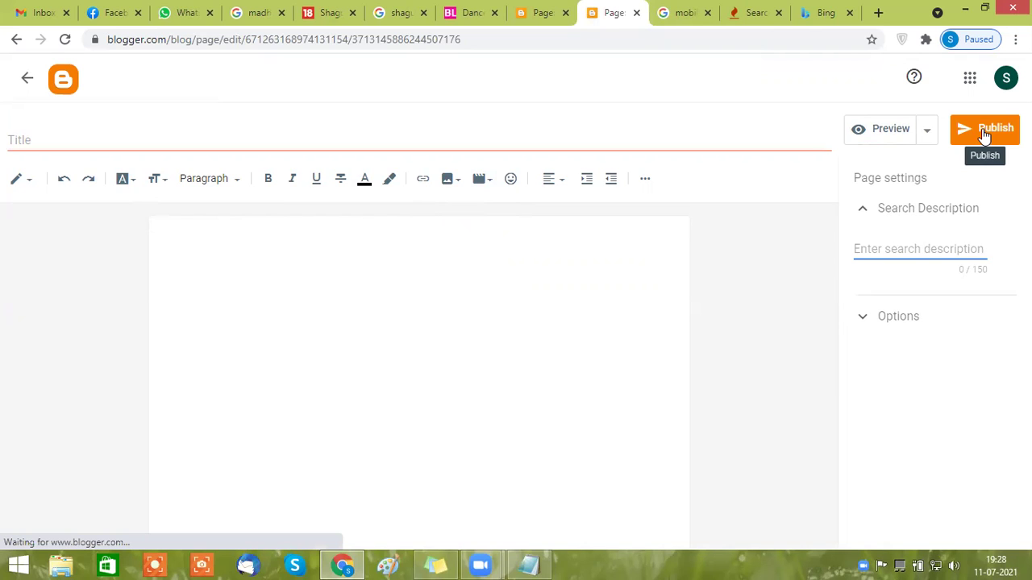
# In the other untitled page, expand and collapse the Options and Search Description settings to view them.
pyautogui.click(540, 12)
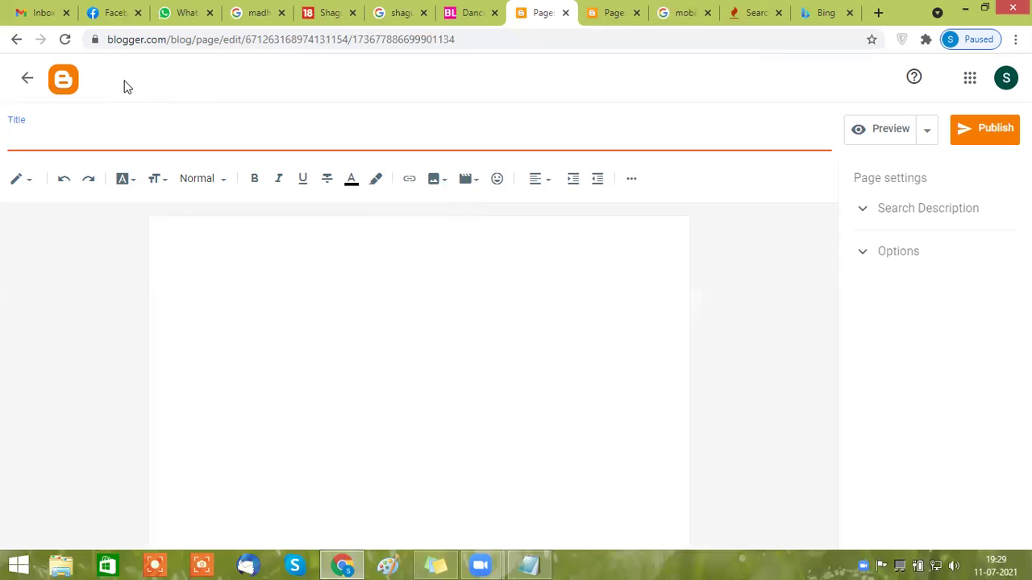
pyautogui.click(867, 258)
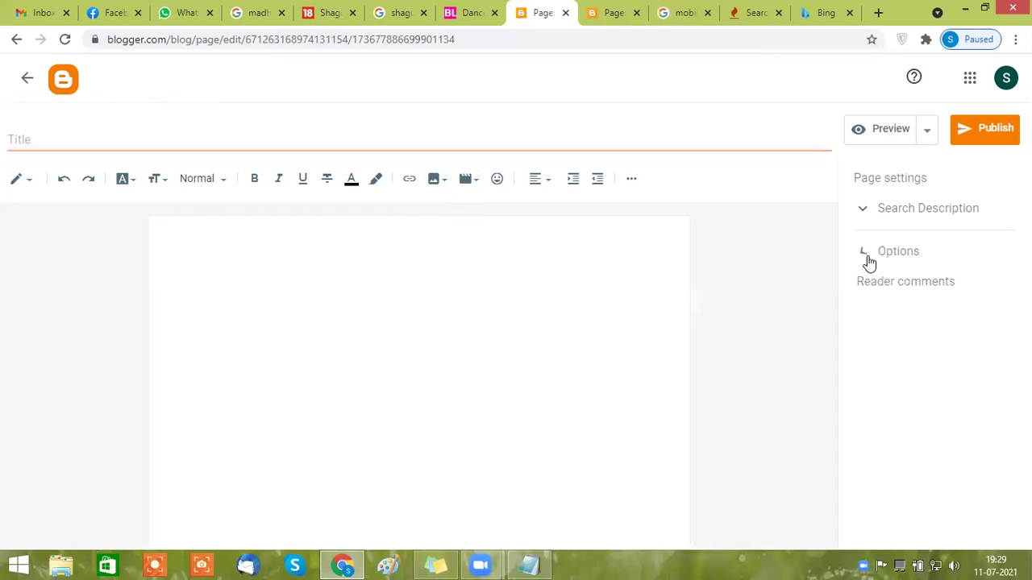
pyautogui.click(862, 256)
pyautogui.click(861, 211)
pyautogui.click(858, 224)
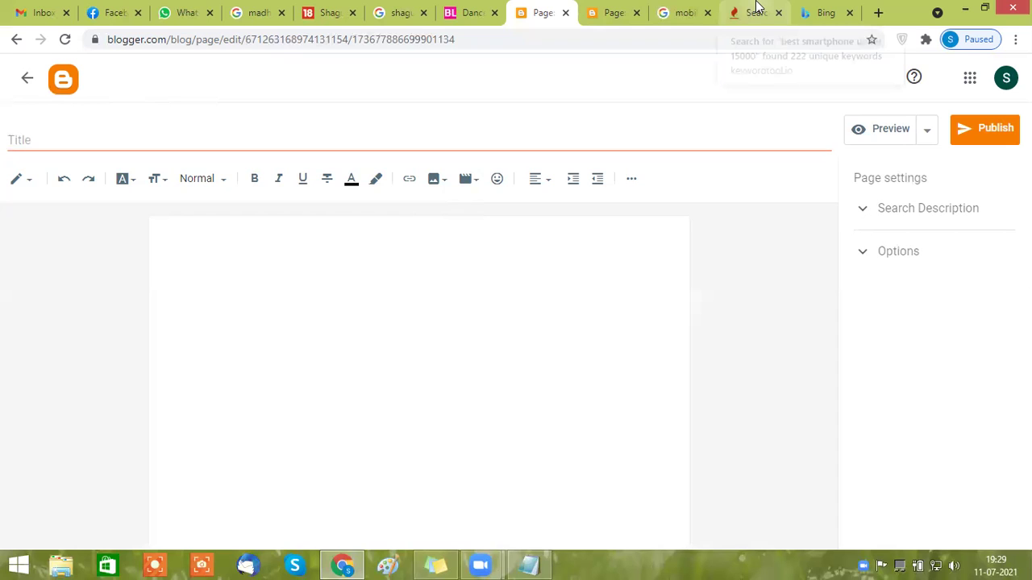
# Examine the Keyword Tool suggestions for "best smartphone under 15000" and return to the untitled Blogger page.
pyautogui.click(615, 12)
pyautogui.click(746, 9)
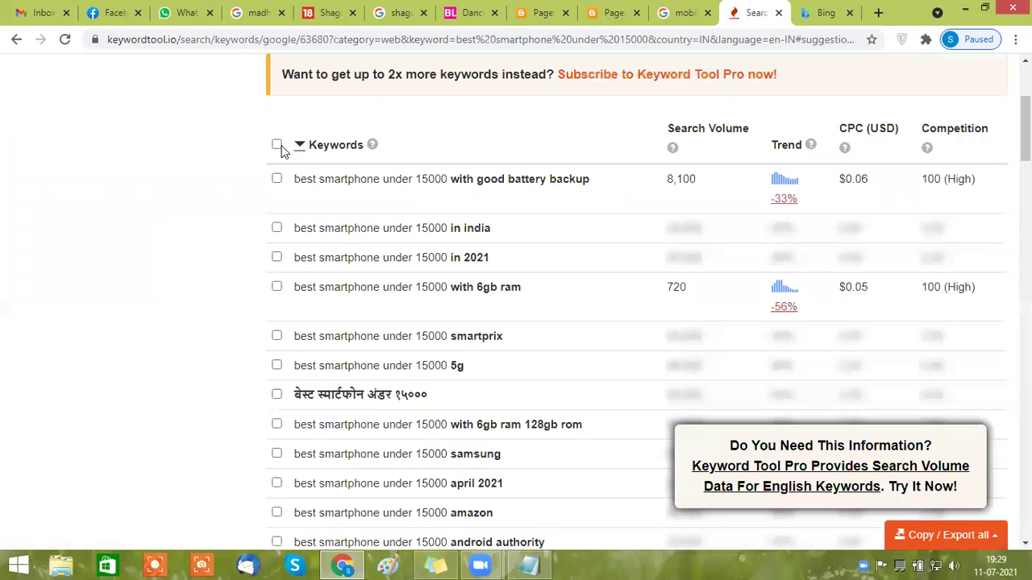
pyautogui.scroll(3, 258, 228)
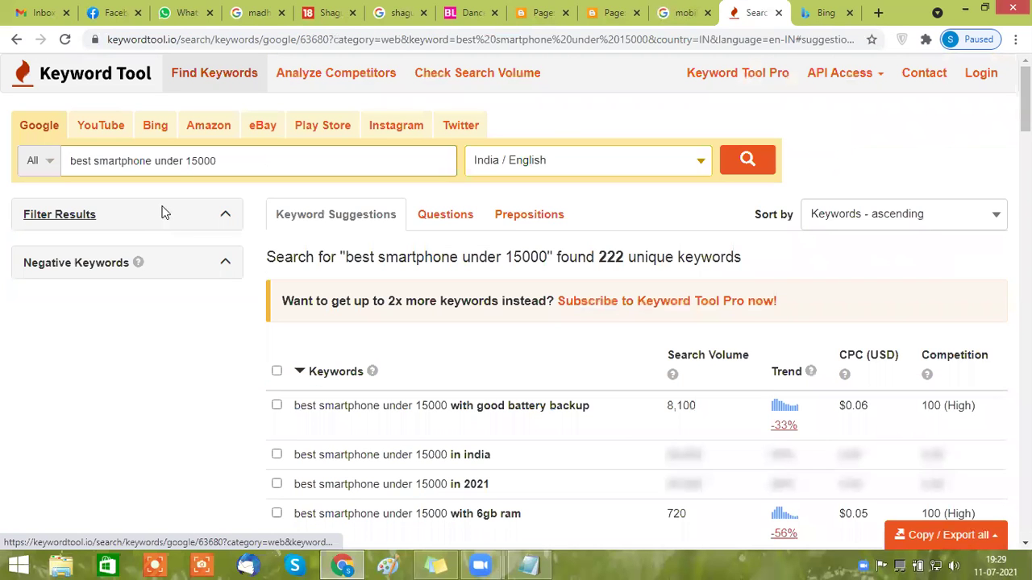
pyautogui.scroll(-2, 507, 342)
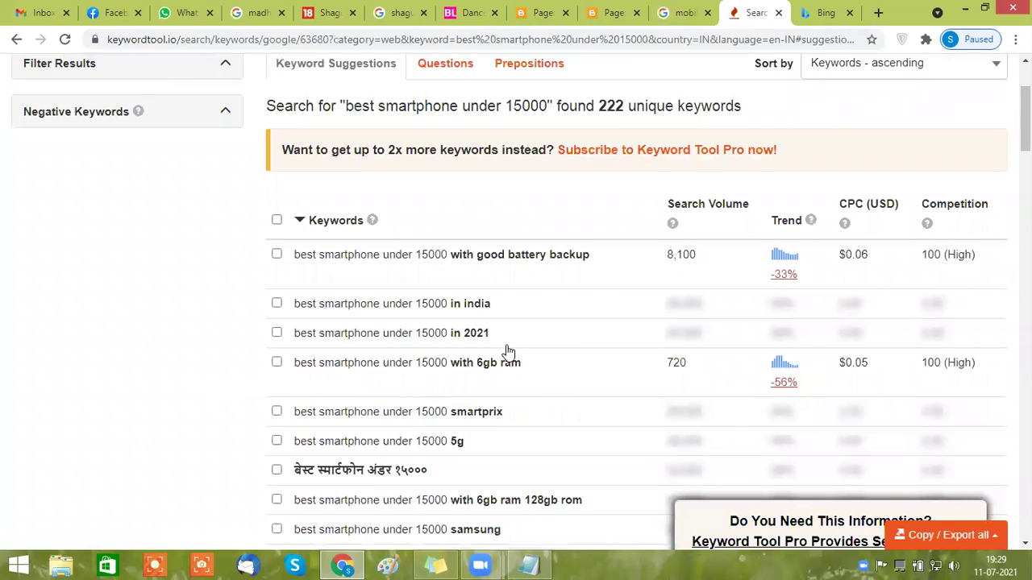
pyautogui.scroll(-2, 492, 266)
pyautogui.hotkey('ctrl', 'shift', 'Tab')
pyautogui.hotkey('ctrl', 'shift', 'Tab')
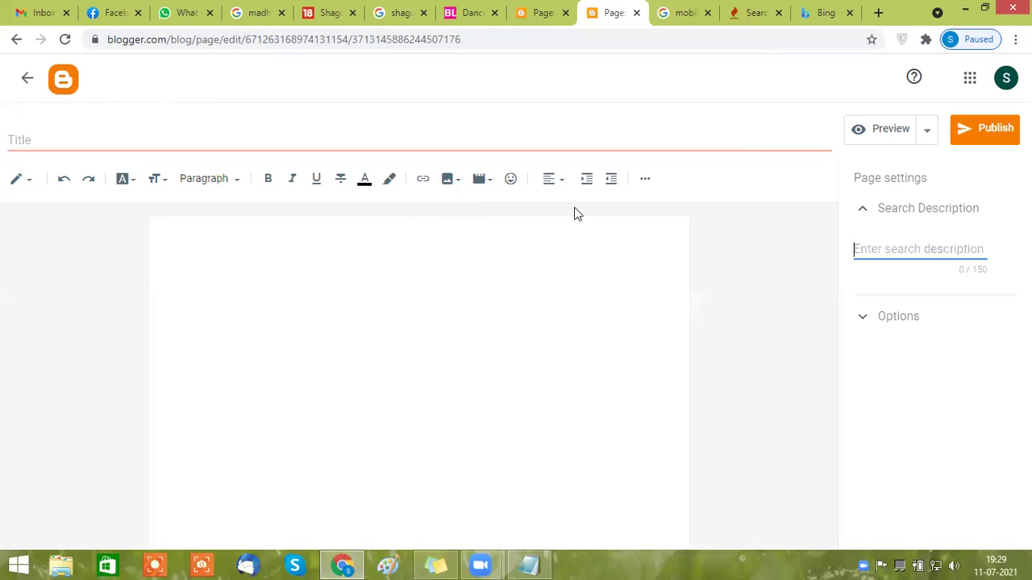
# Open the Top Gadgets Network blog's settings and review the sections from Basic to General.
pyautogui.click(14, 39)
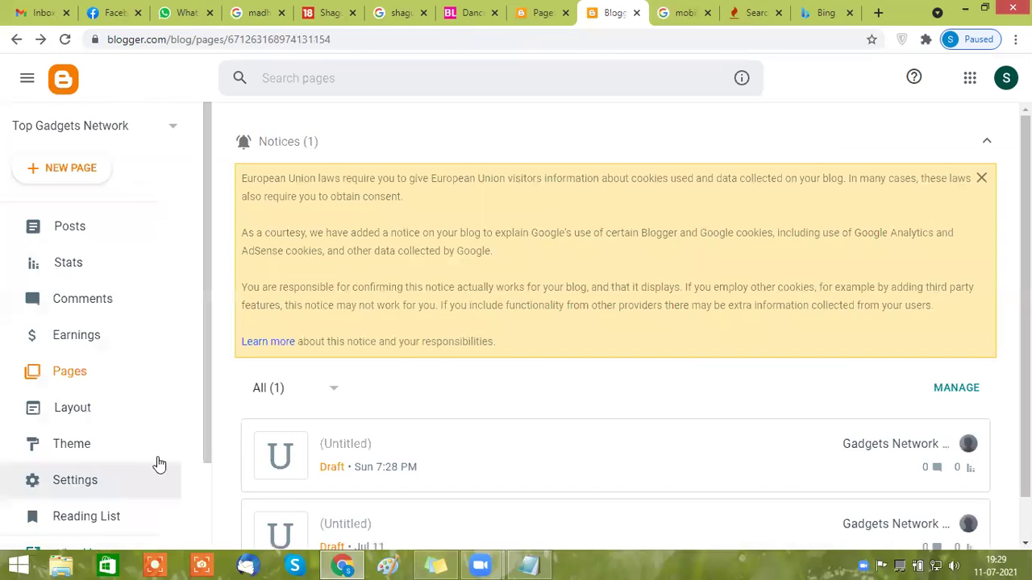
pyautogui.click(159, 467)
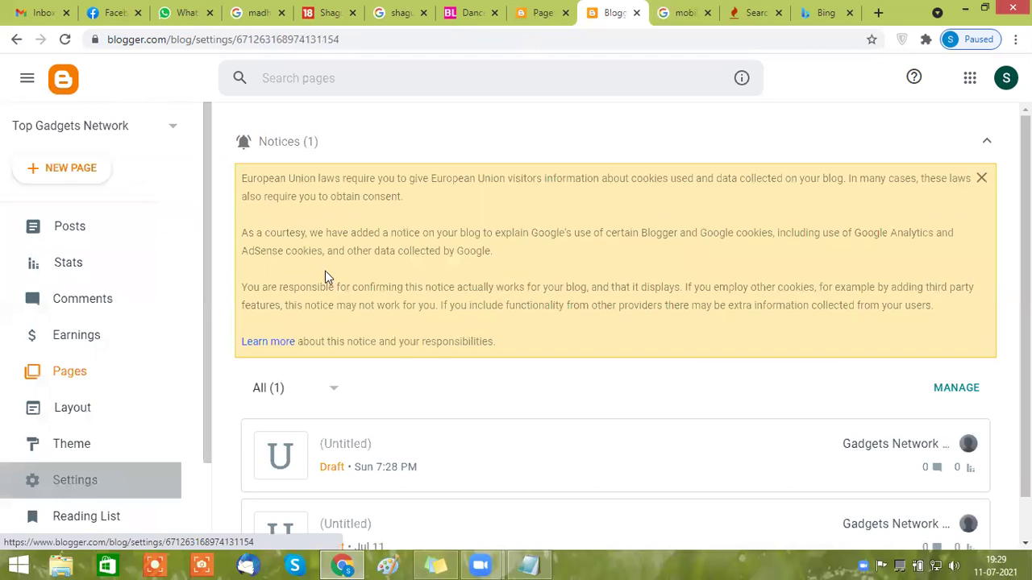
pyautogui.scroll(-3, 226, 238)
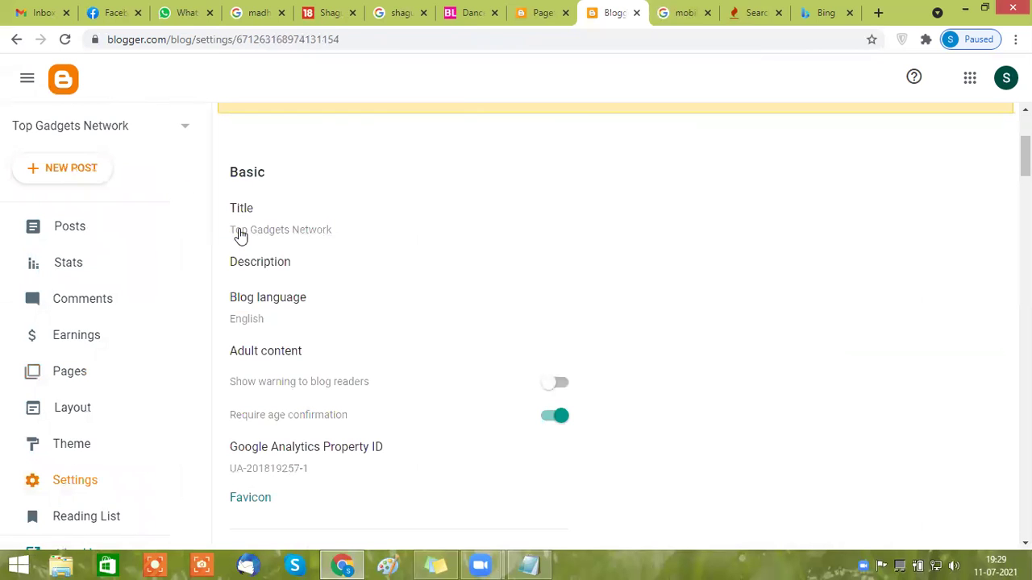
pyautogui.scroll(-5, 339, 291)
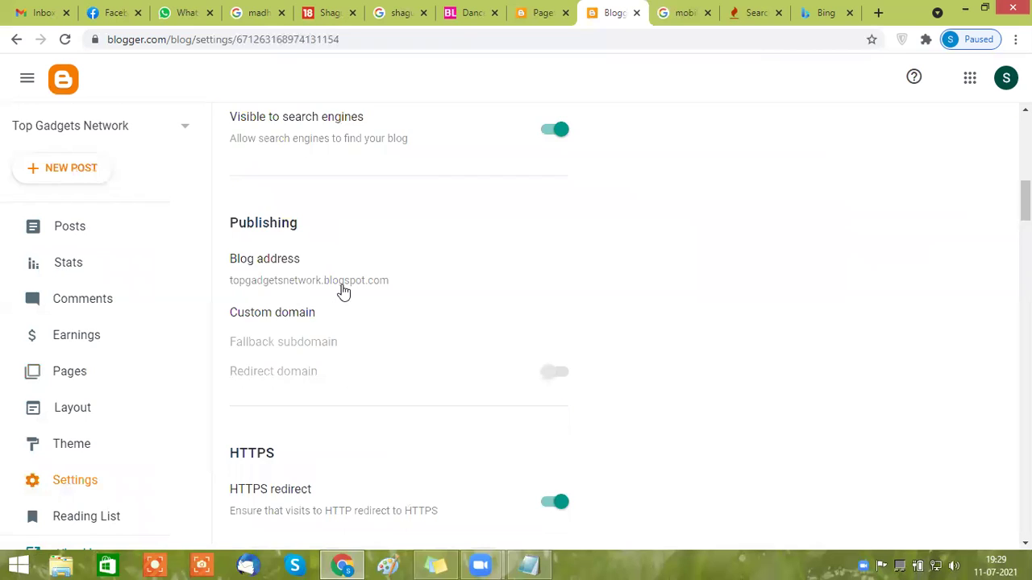
pyautogui.scroll(-10, 205, 403)
pyautogui.scroll(-4, 231, 362)
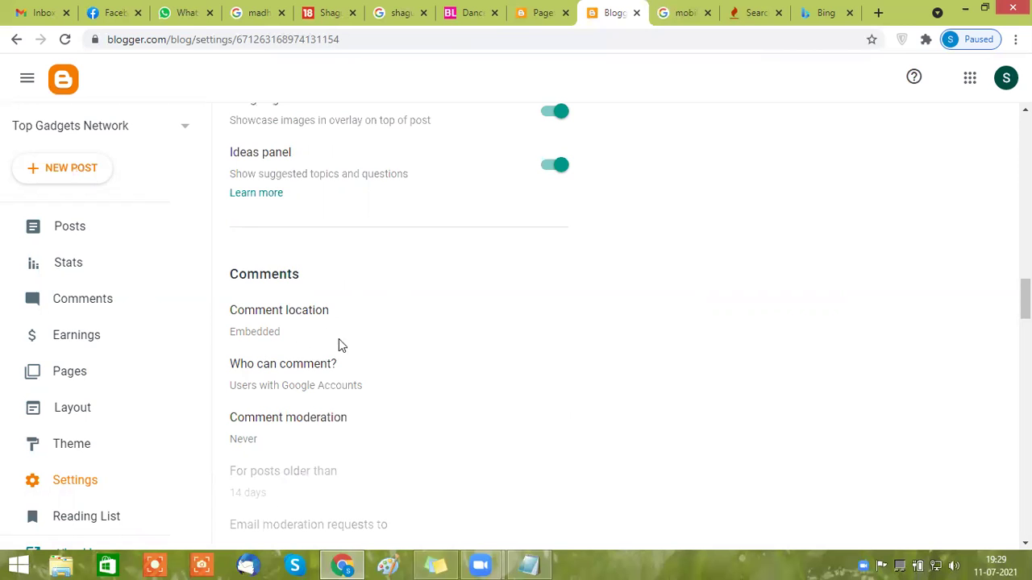
pyautogui.scroll(-5, 494, 266)
pyautogui.scroll(-20, 495, 267)
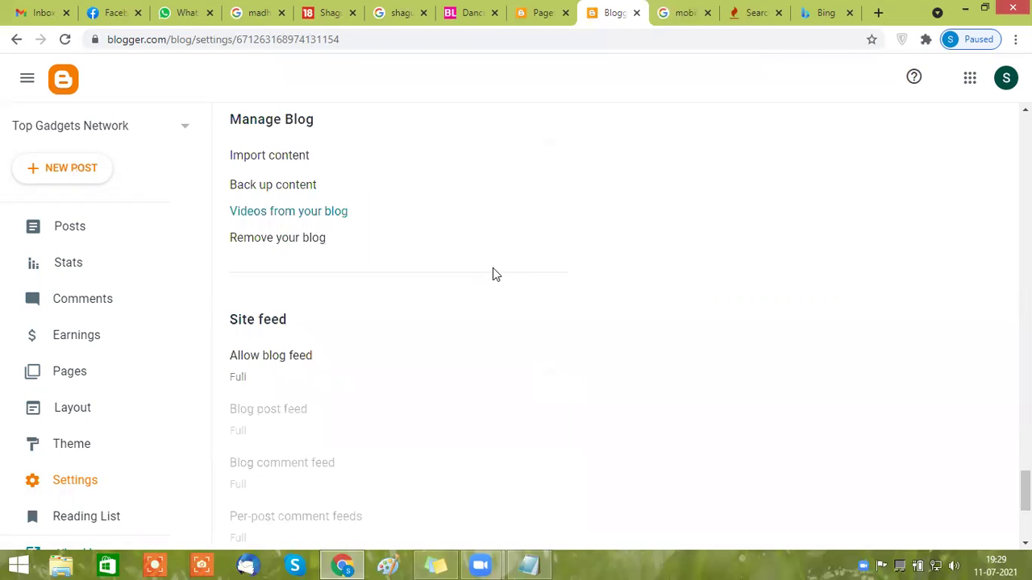
pyautogui.scroll(-1, 498, 275)
pyautogui.scroll(-4, 498, 283)
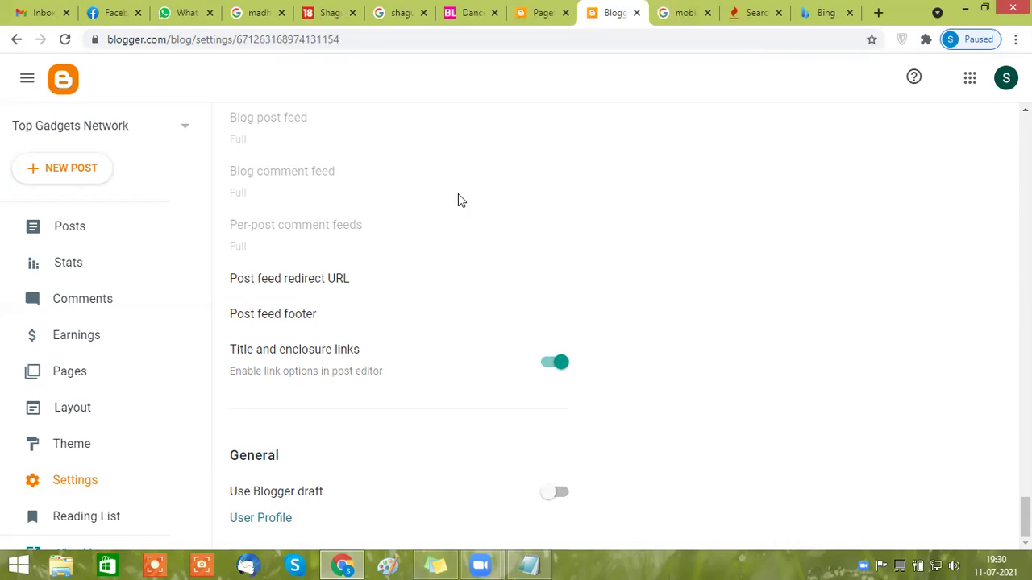
pyautogui.scroll(6, 368, 191)
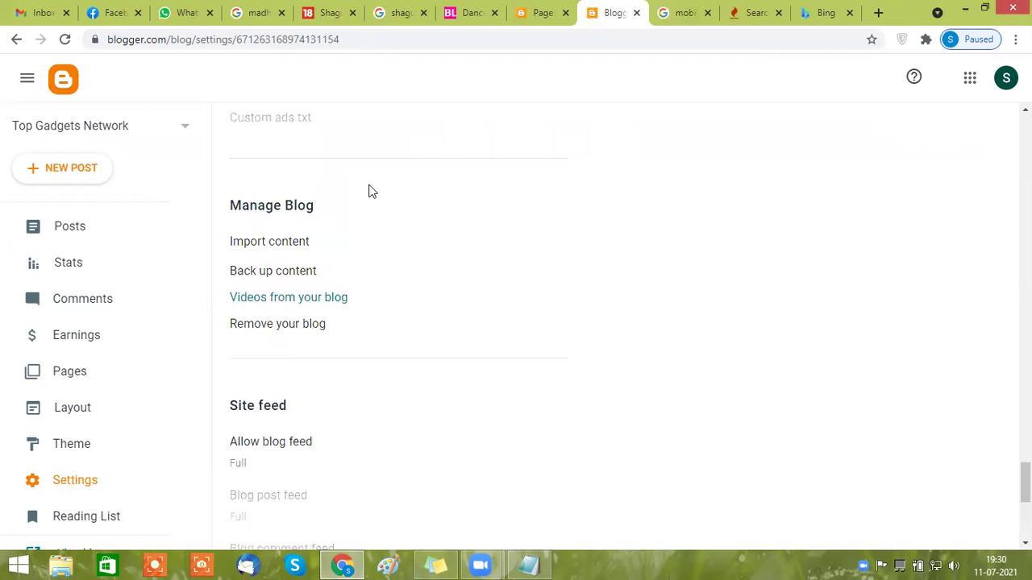
# In the blog's email settings, set Post using email to Publish email immediately.
pyautogui.scroll(10, 371, 184)
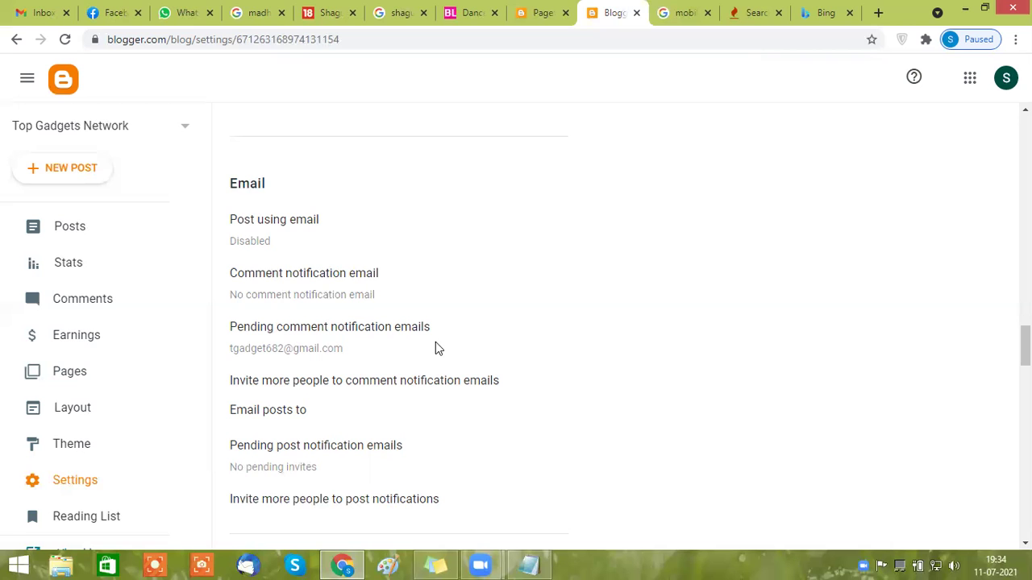
pyautogui.click(256, 232)
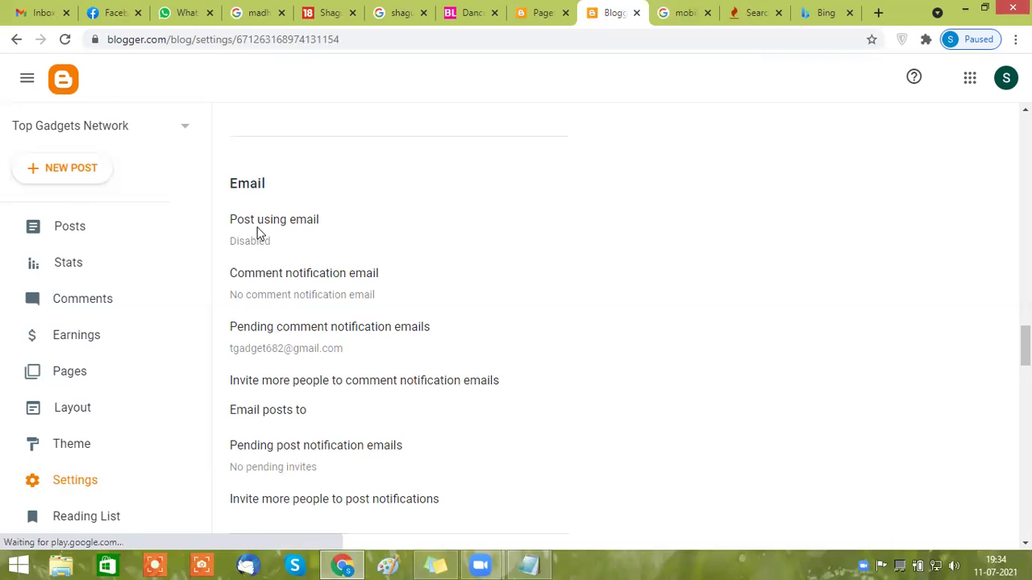
pyautogui.click(382, 238)
pyautogui.click(633, 411)
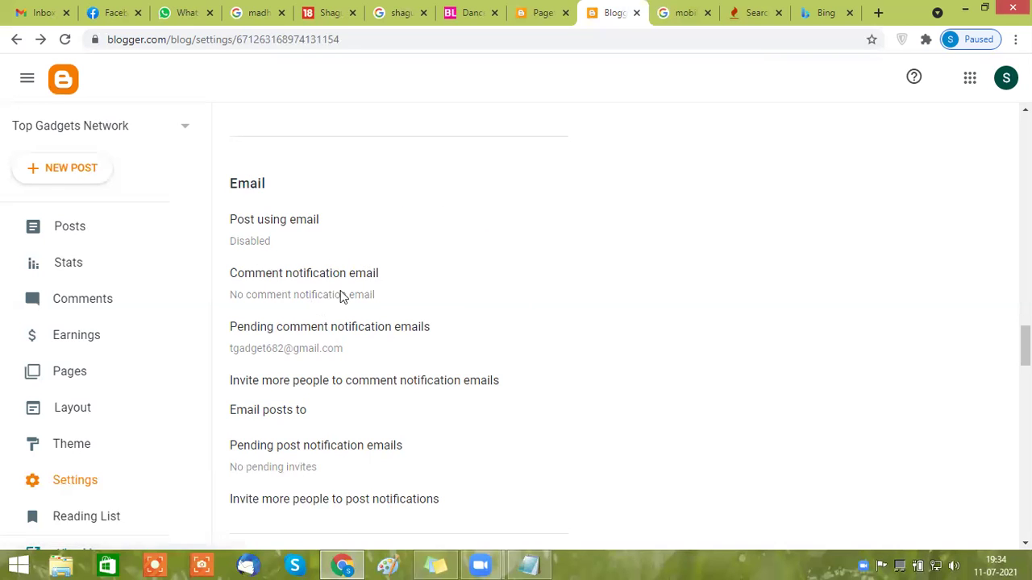
pyautogui.scroll(-1, 382, 256)
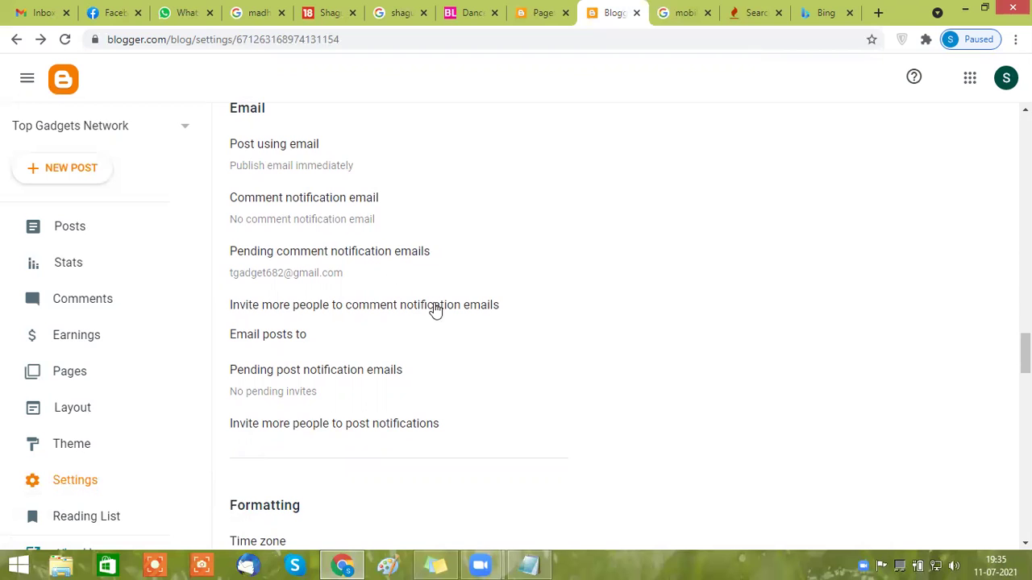
pyautogui.scroll(1, 529, 207)
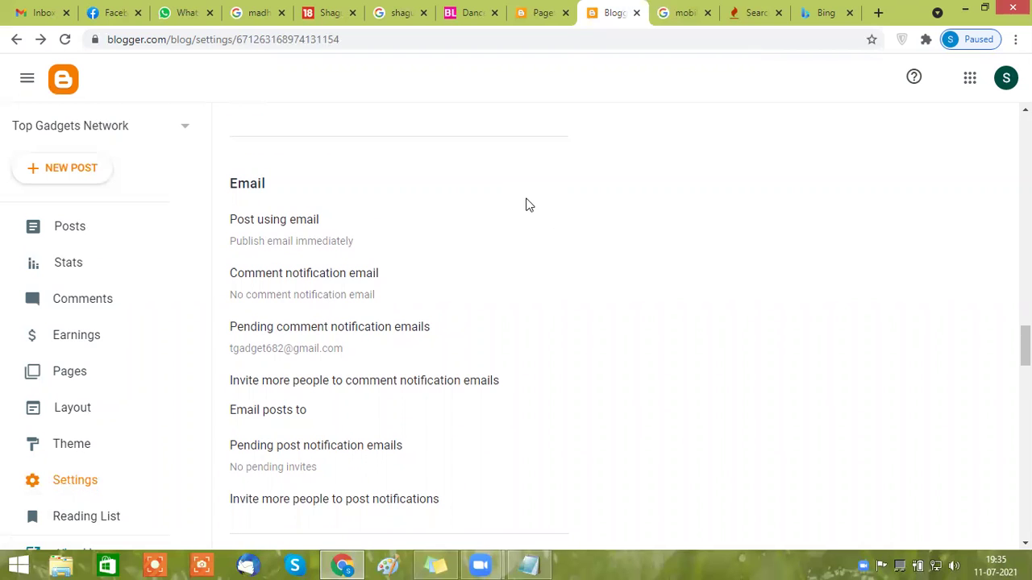
# Set the blog's time zone to (GMT+05:30) India Standard Time – Colombo and save it.
pyautogui.scroll(-5, 542, 234)
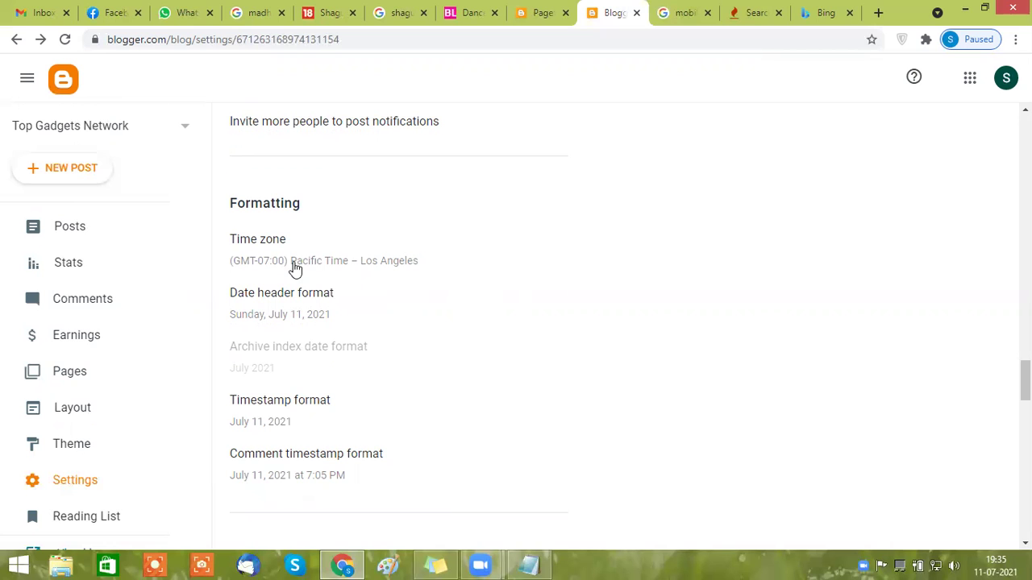
pyautogui.moveTo(292, 265); pyautogui.dragTo(307, 271)
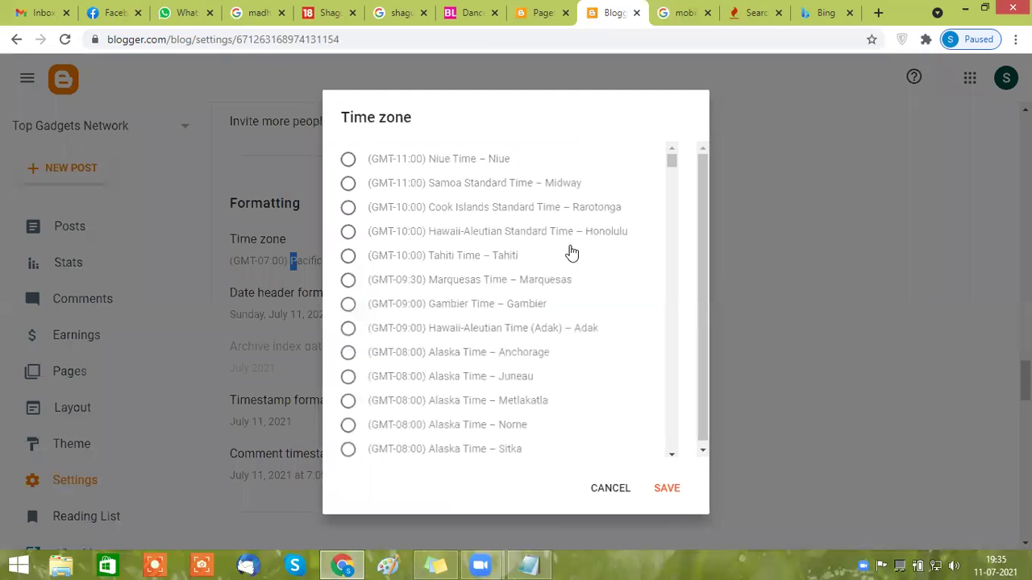
pyautogui.scroll(-12, 592, 322)
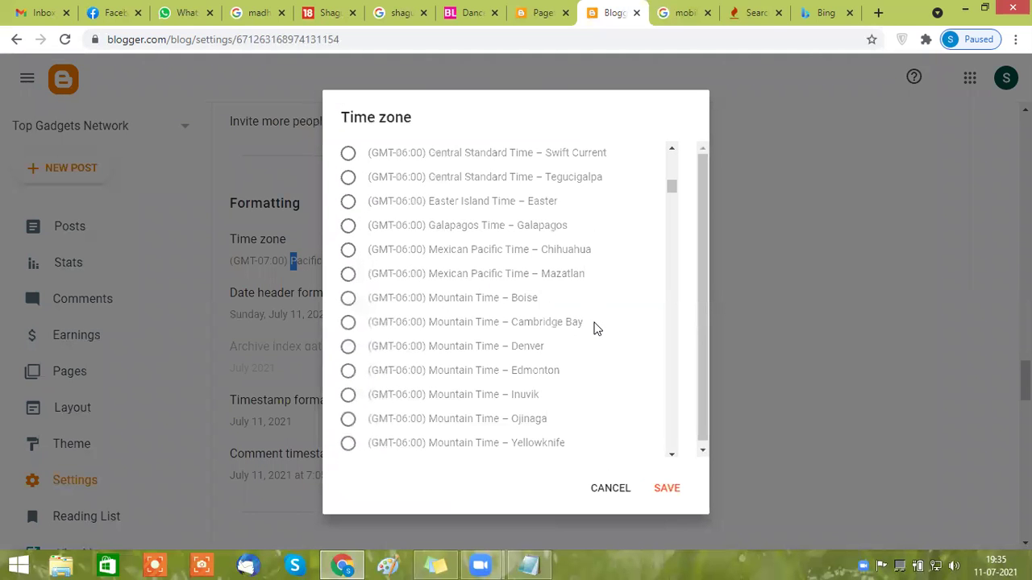
pyautogui.scroll(-9, 589, 321)
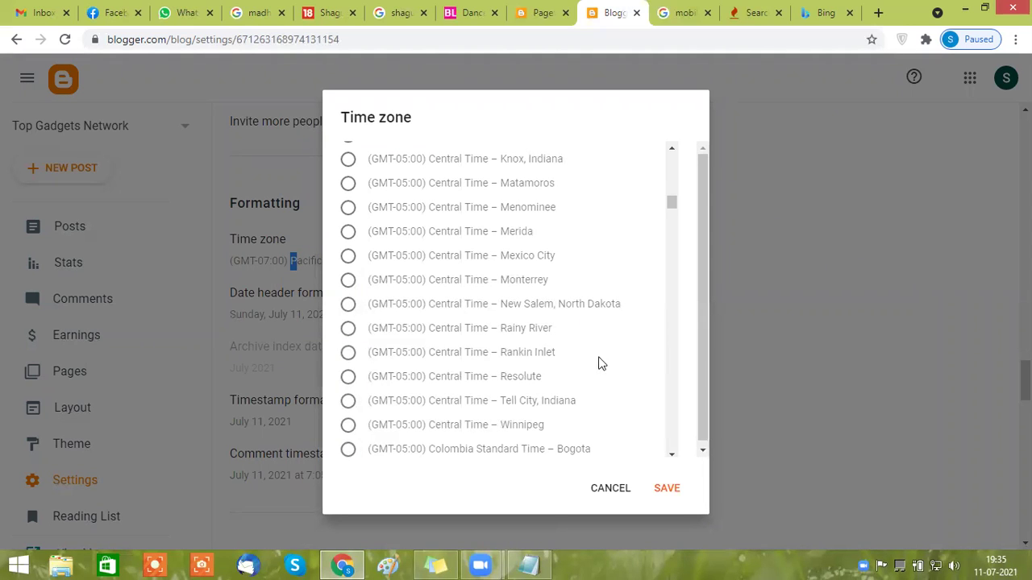
pyautogui.moveTo(670, 201); pyautogui.dragTo(663, 314)
pyautogui.scroll(-20, 661, 339)
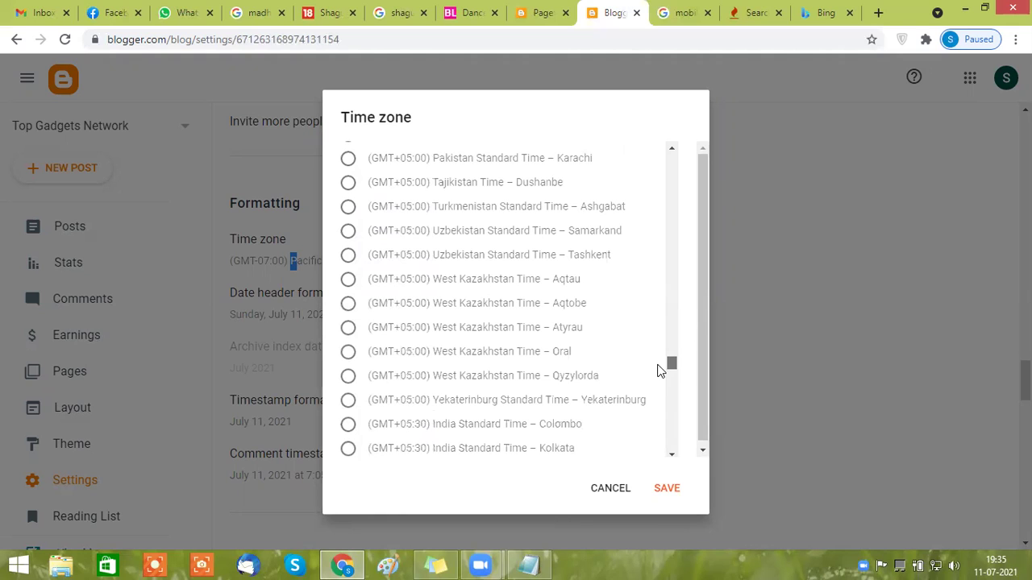
pyautogui.click(347, 424)
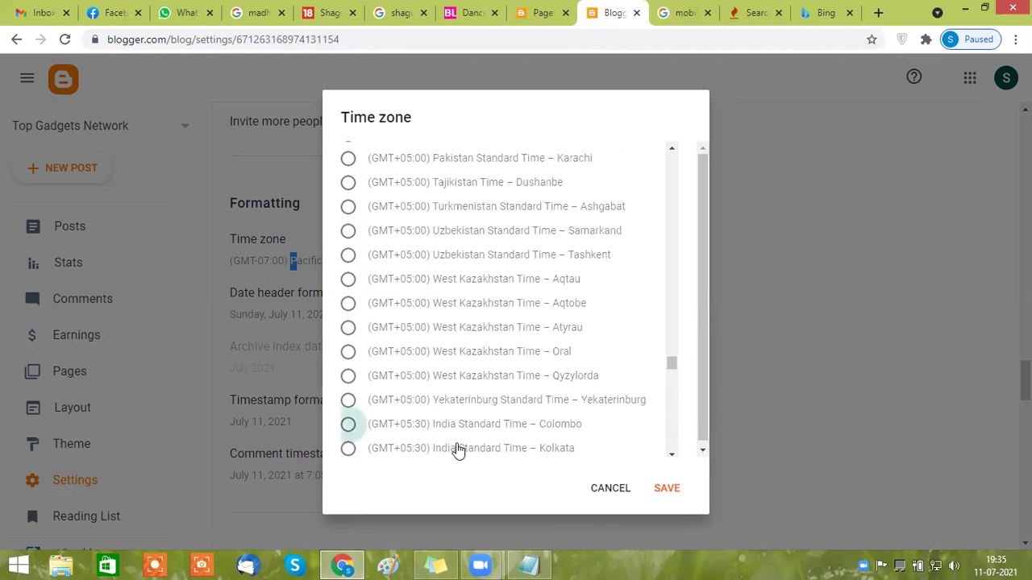
pyautogui.press('Return')
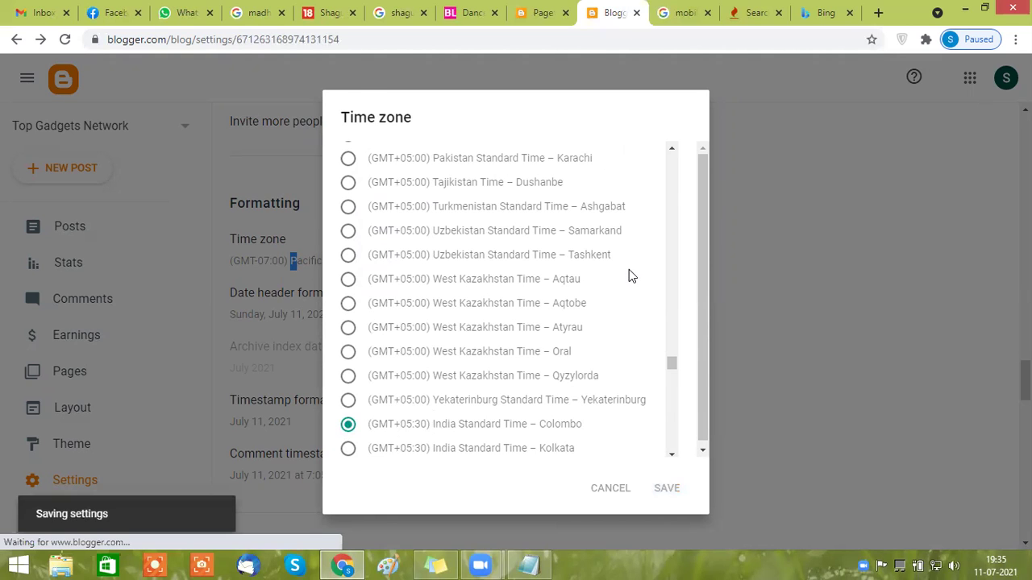
# Look over the blog's meta tags and crawler settings, and close the "mobile phone gadgets for sale" search tab.
pyautogui.scroll(-10, 613, 210)
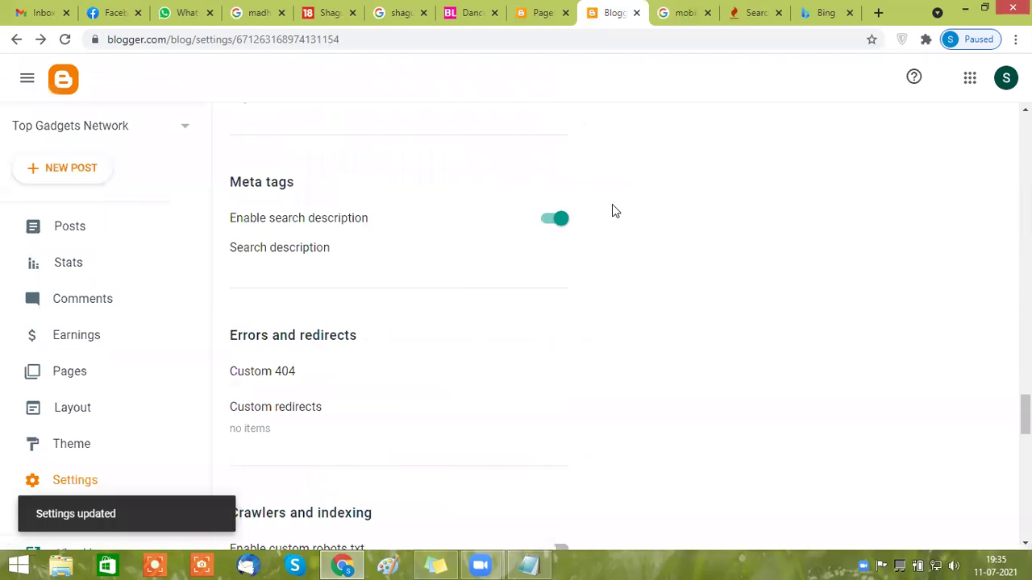
pyautogui.scroll(-1, 610, 212)
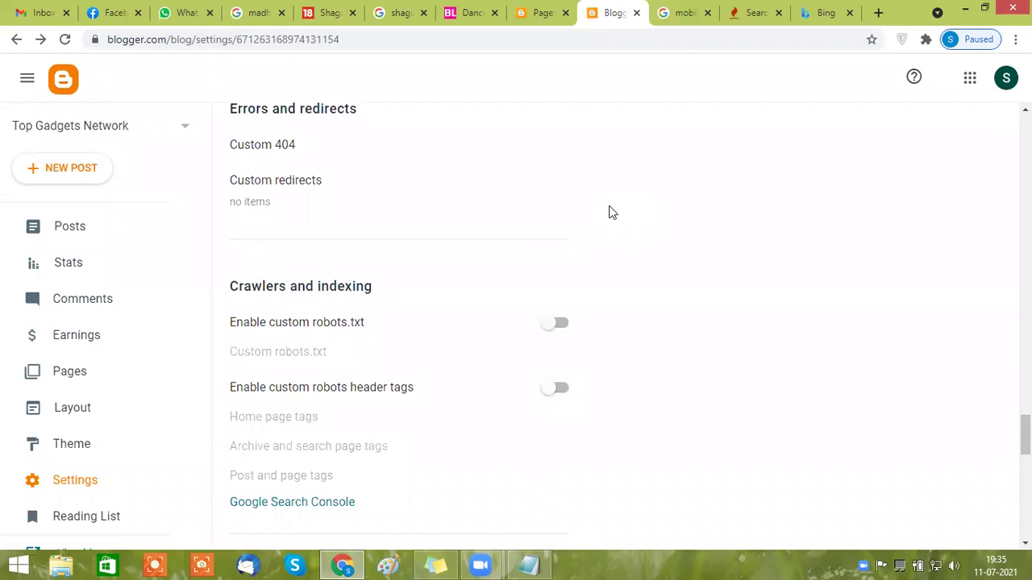
pyautogui.click(45, 8)
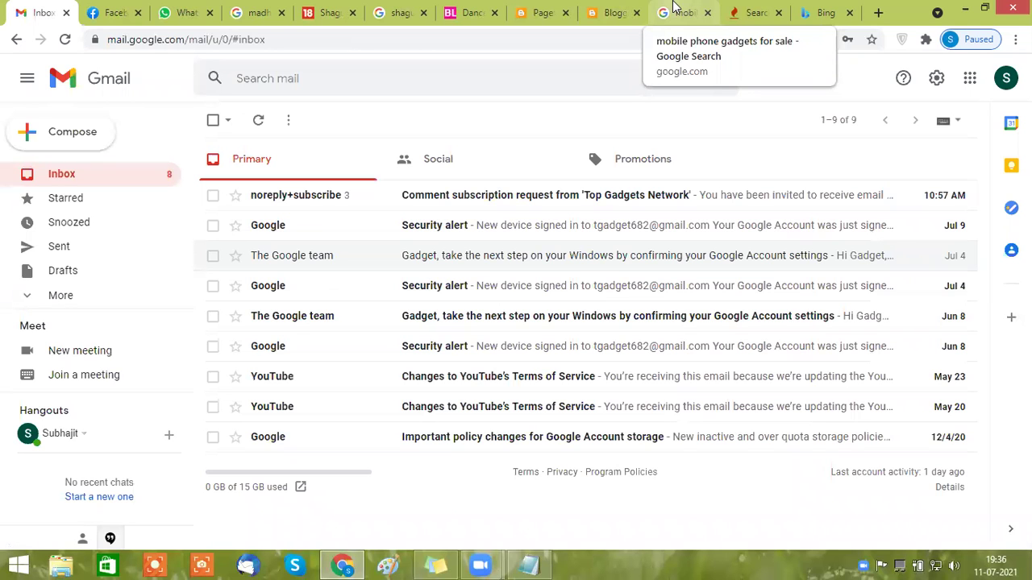
pyautogui.click(676, 10)
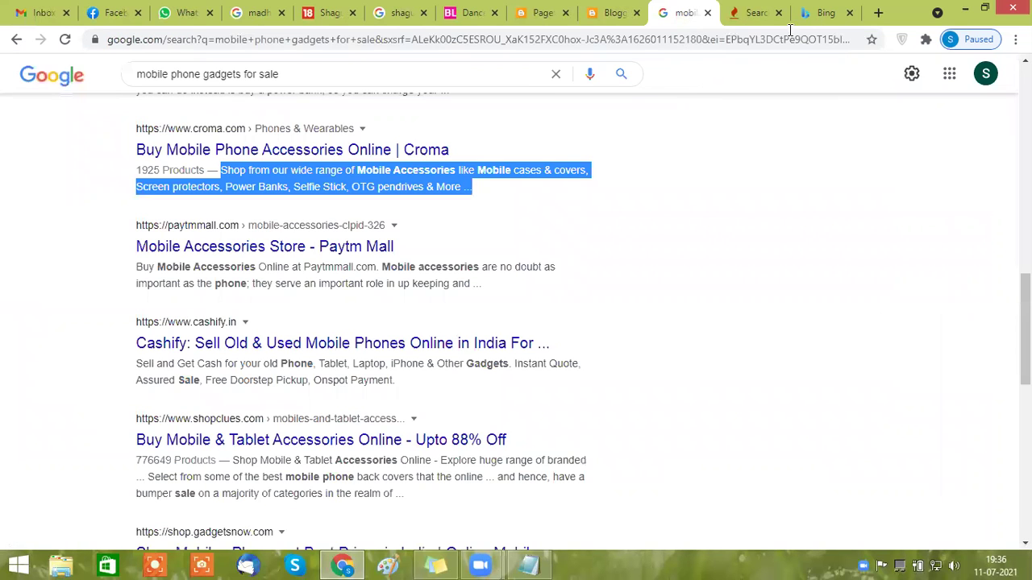
pyautogui.click(707, 13)
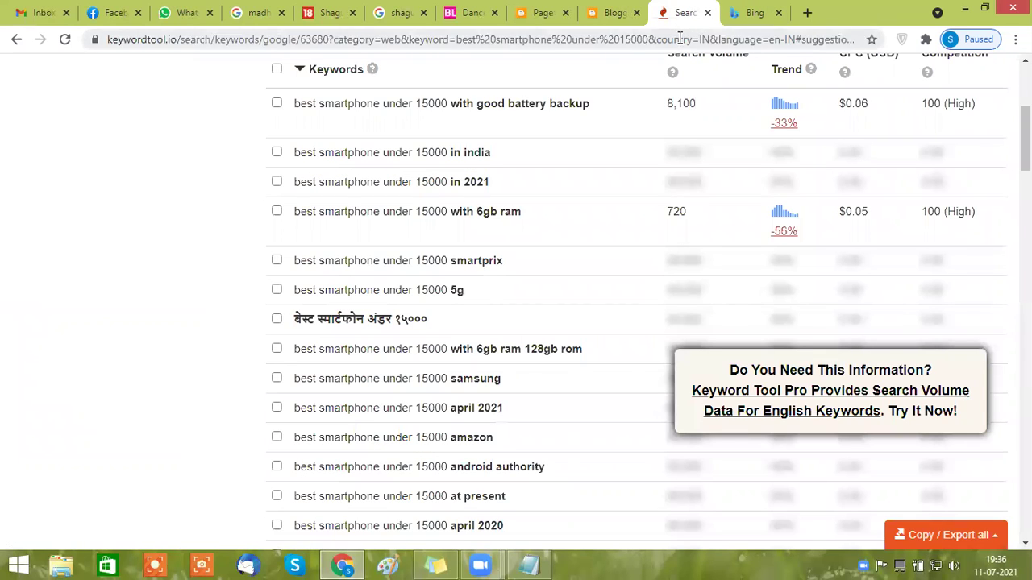
# Open google.com/webmasters in place of the Keyword Tool page and find its Search Console section.
pyautogui.click(679, 38)
pyautogui.write('goo')
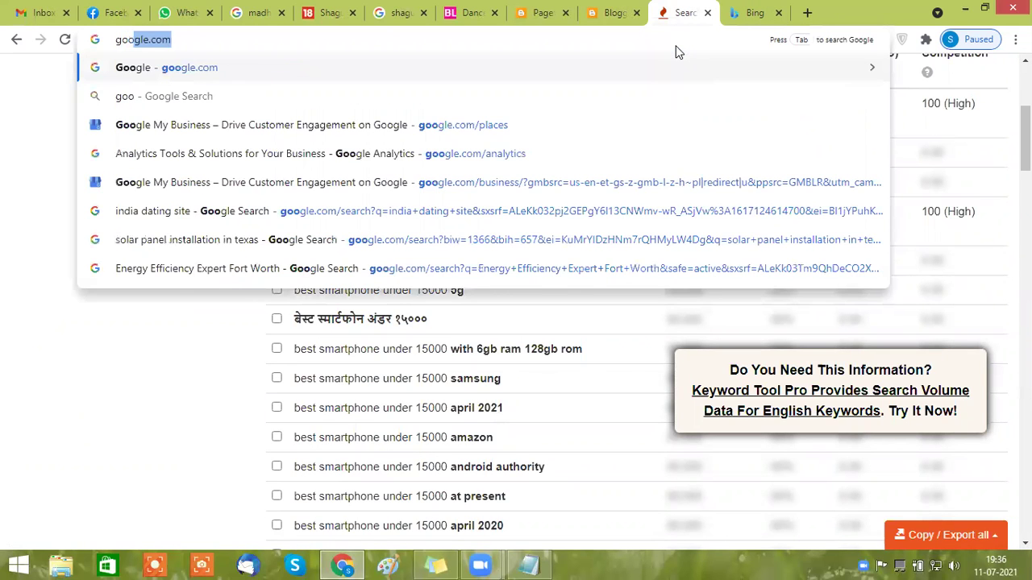
pyautogui.press('Right')
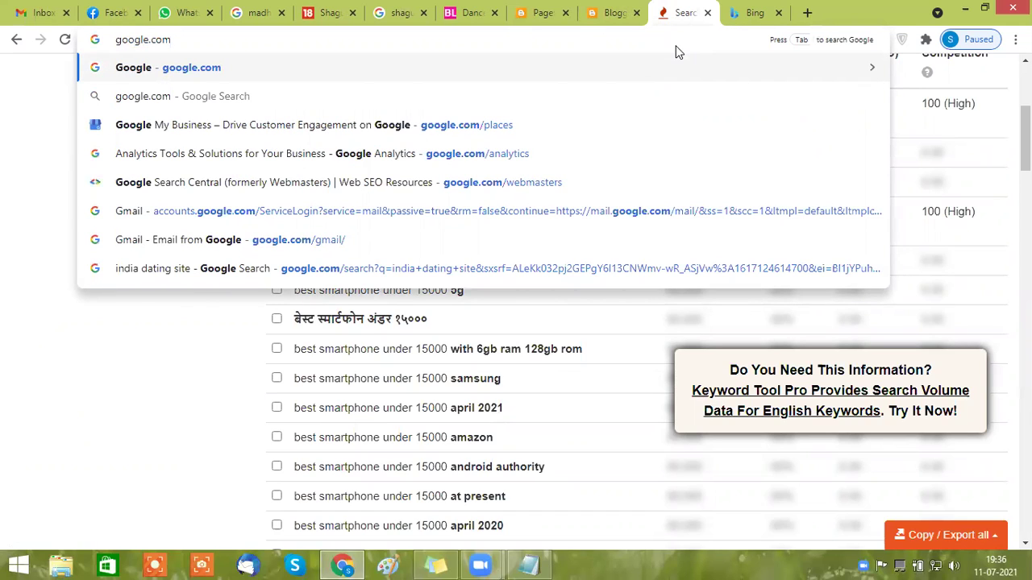
pyautogui.write('/webmasters')
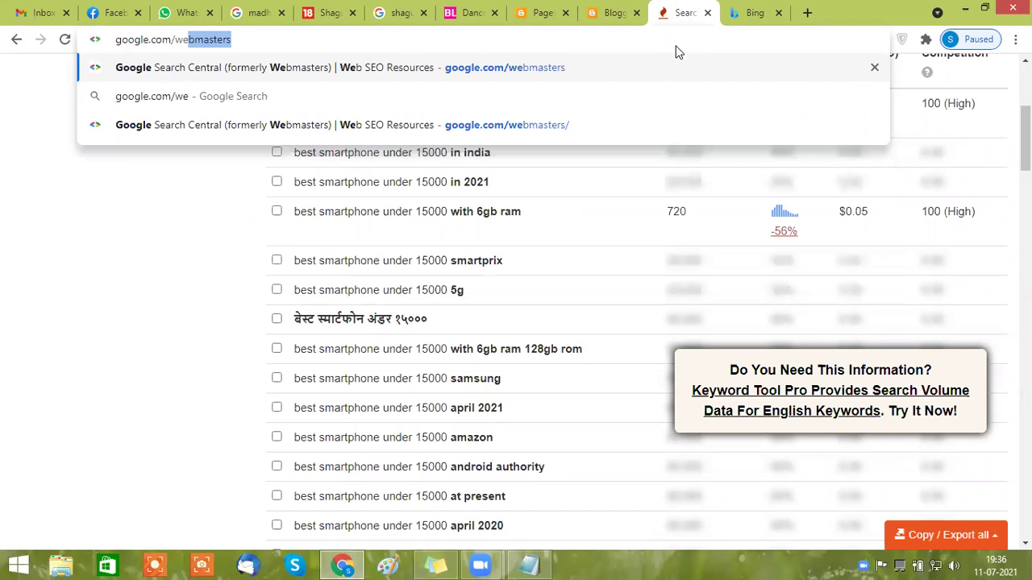
pyautogui.press('Return')
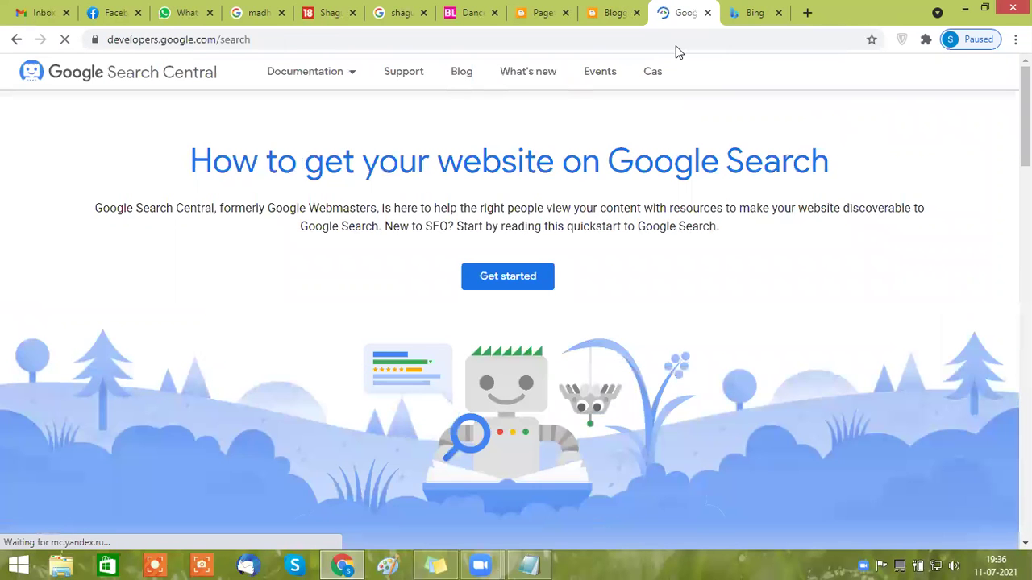
pyautogui.scroll(-18, 580, 125)
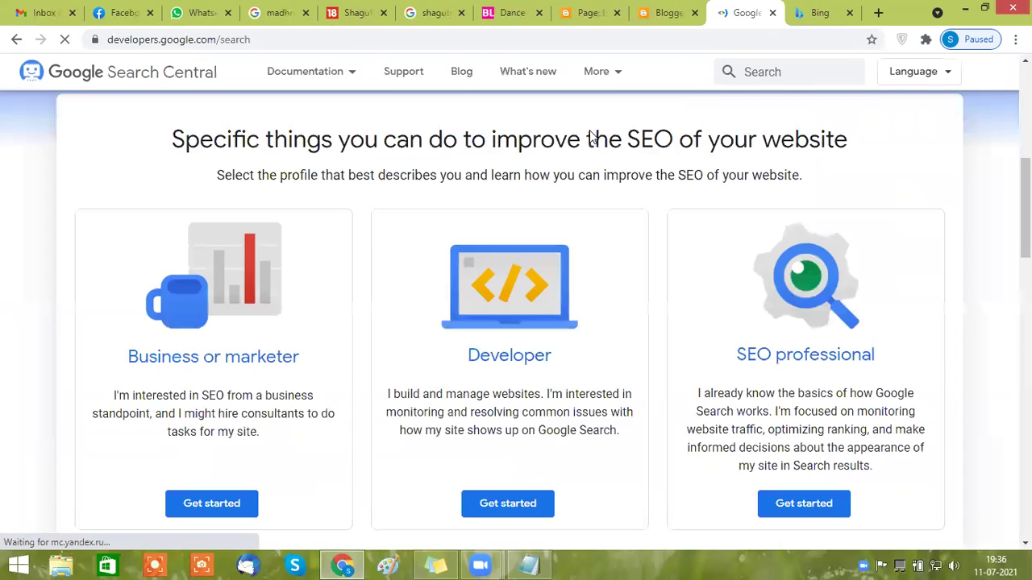
pyautogui.scroll(2, 721, 306)
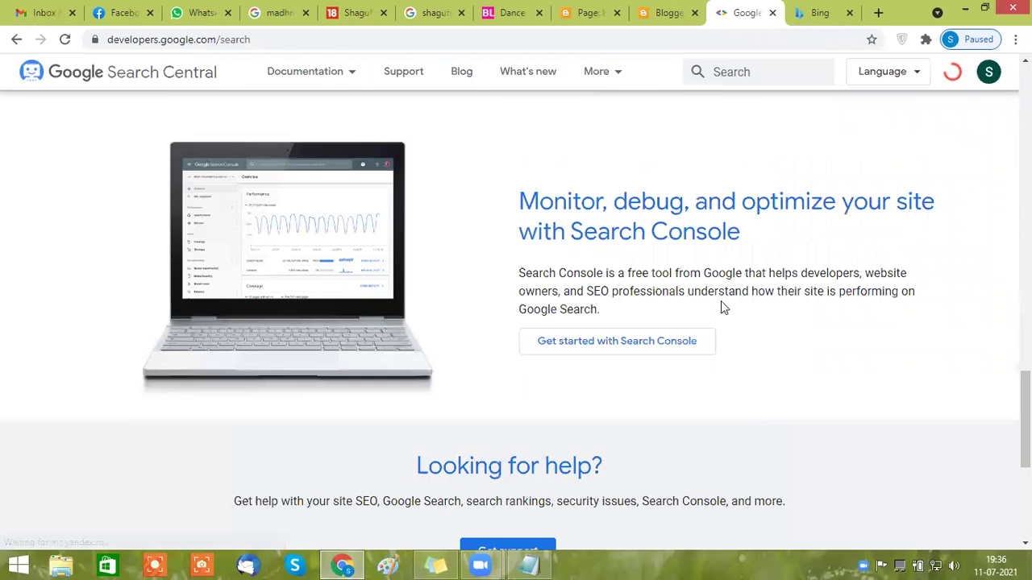
# Open Search Console from Search Central's list of tools and find the property type choices.
pyautogui.scroll(-4, 766, 294)
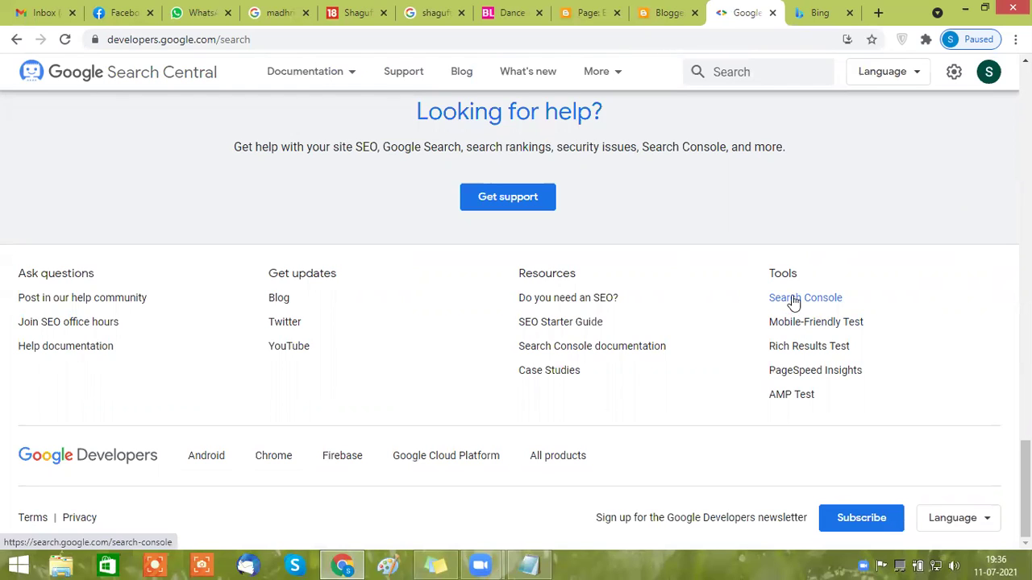
pyautogui.click(826, 292)
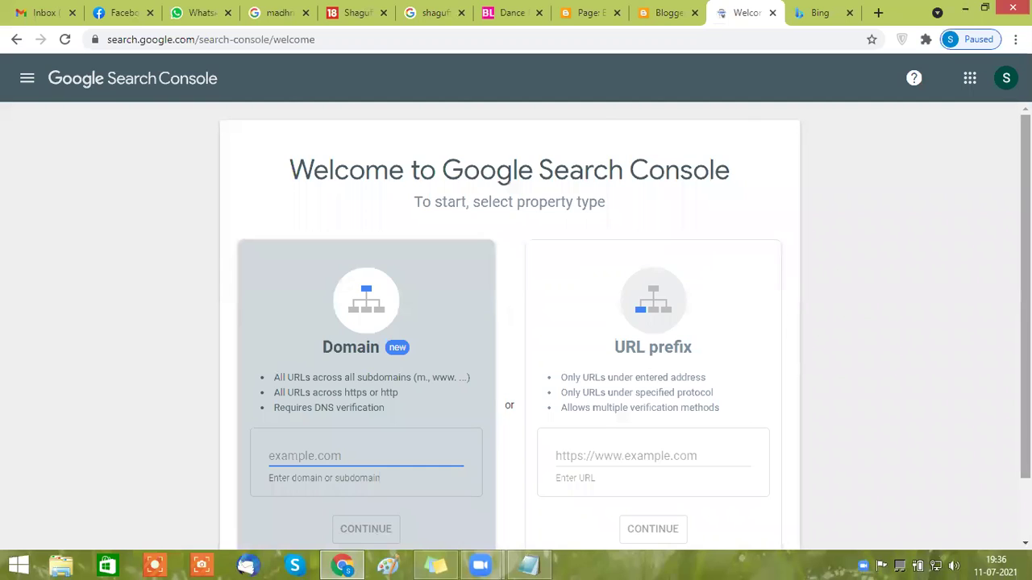
pyautogui.scroll(-1, 638, 293)
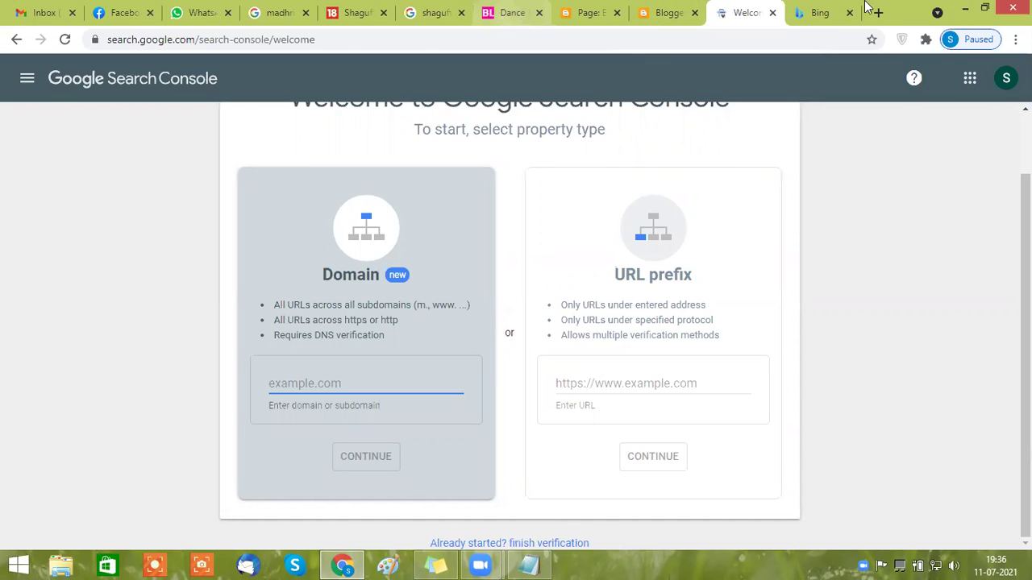
# Leave the untitled page draft in Blogger, view the Top Gadgets Network blog in a new tab and copy its address.
pyautogui.click(610, 8)
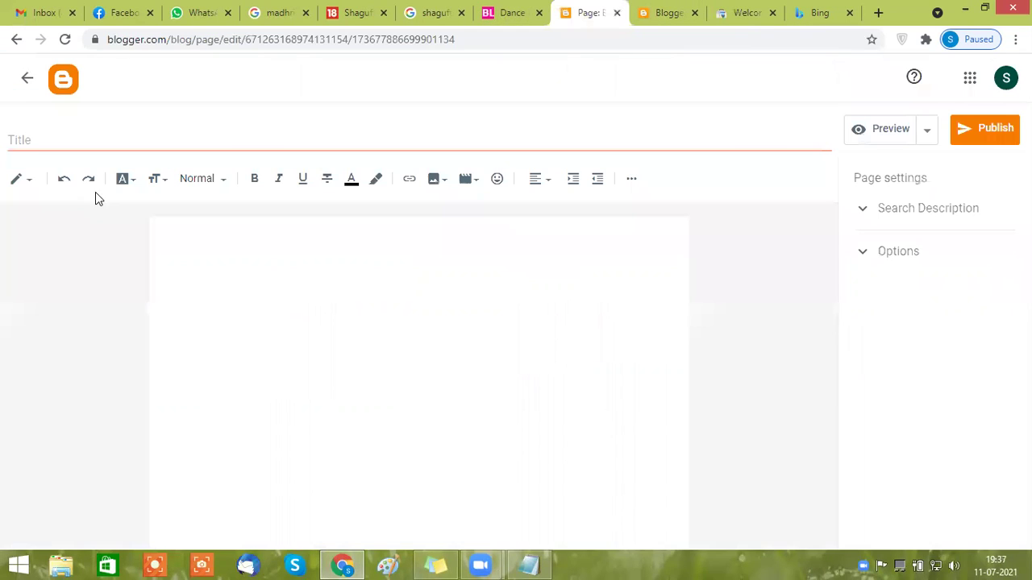
pyautogui.click(28, 80)
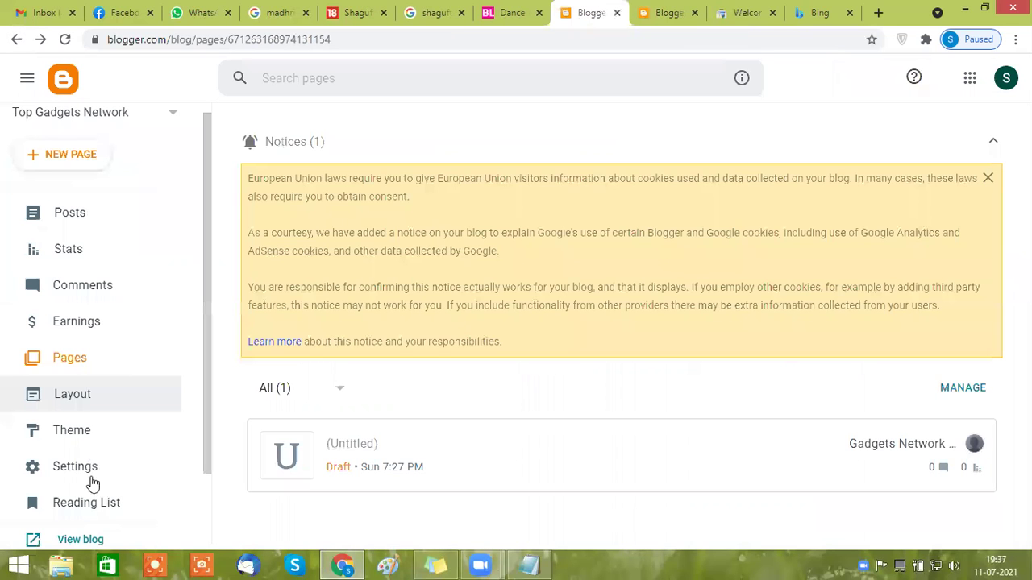
pyautogui.scroll(-1, 92, 481)
pyautogui.rightClick(91, 476)
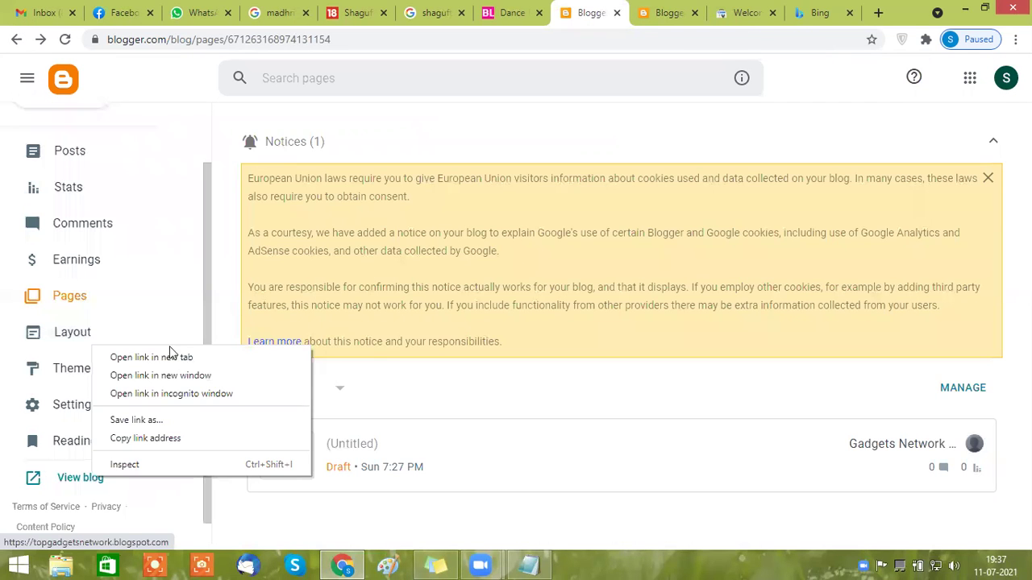
pyautogui.click(157, 358)
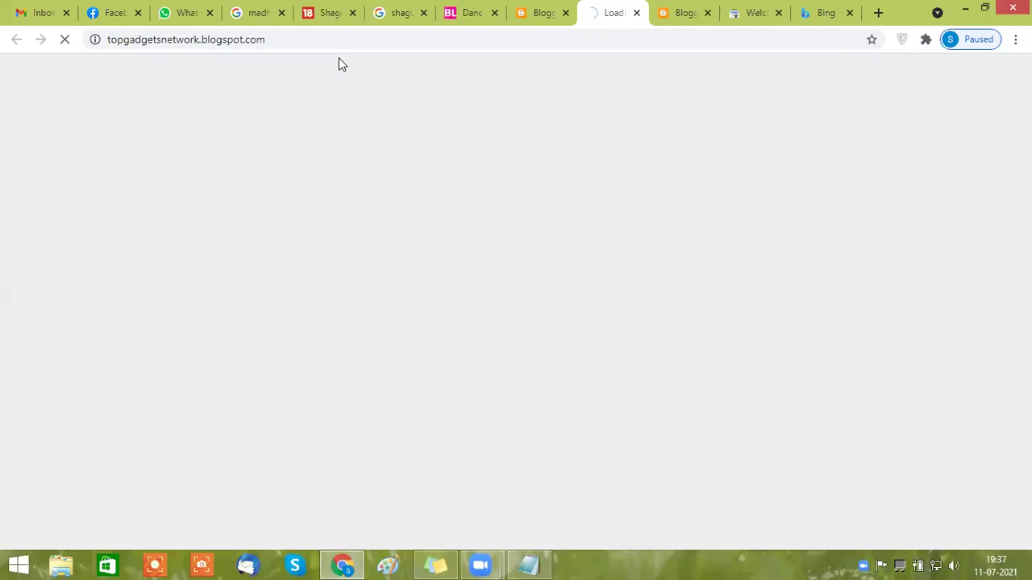
pyautogui.click(215, 42)
pyautogui.press('Menu')
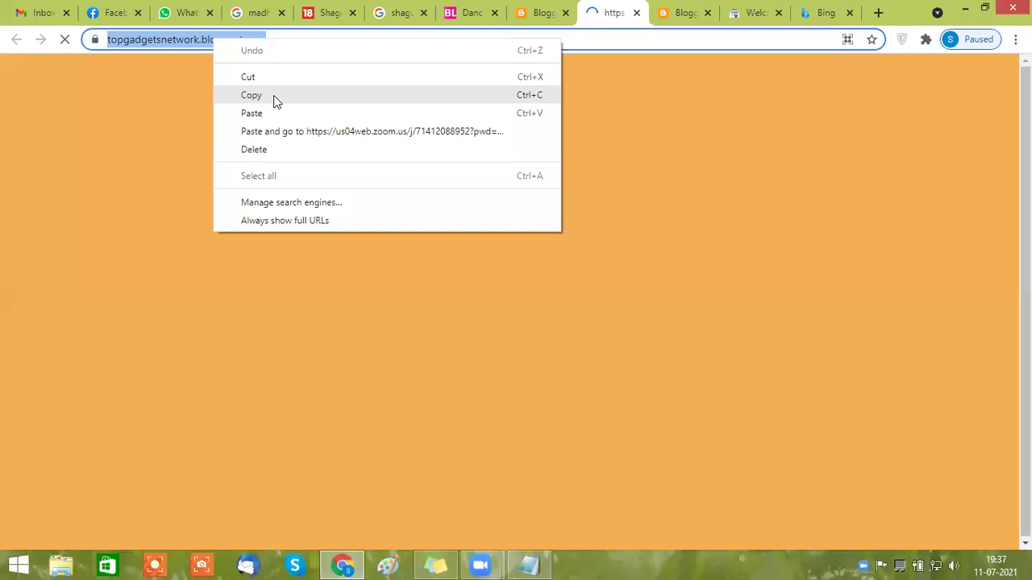
pyautogui.press('Return')
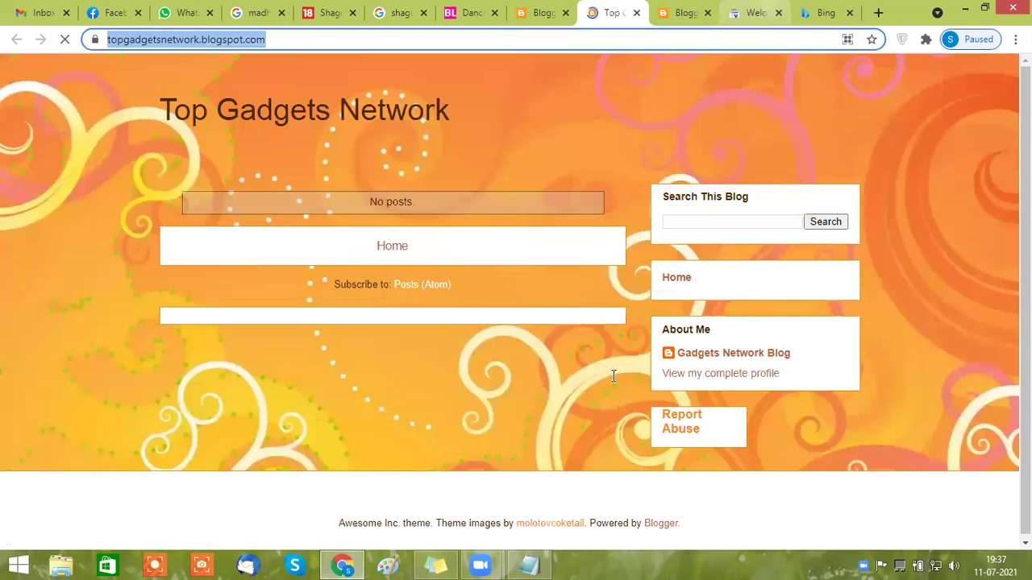
pyautogui.click(758, 12)
pyautogui.rightClick(616, 379)
pyautogui.click(685, 281)
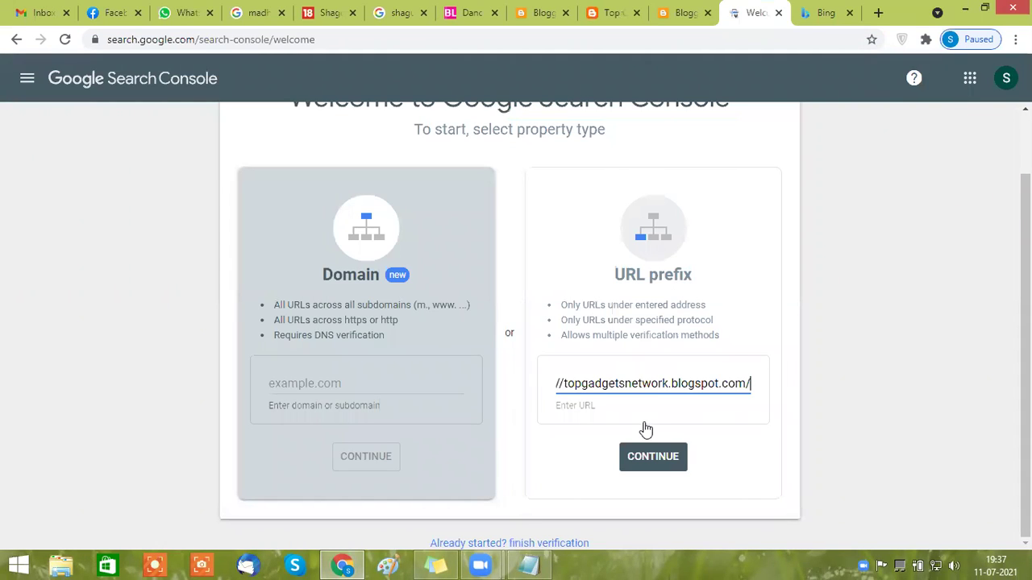
pyautogui.click(655, 446)
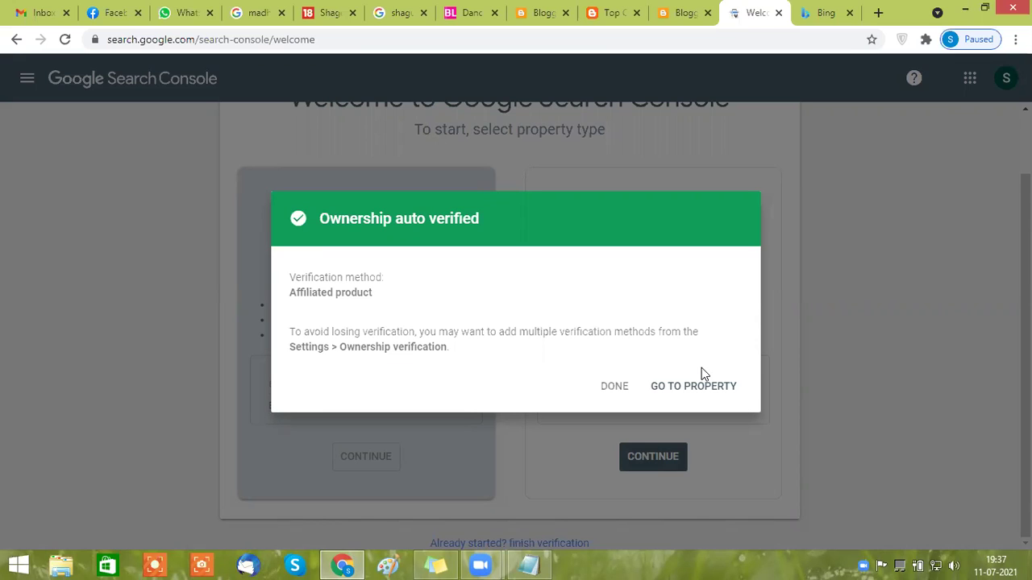
# Go to the newly verified blog property in Search Console and dismiss the welcome message.
pyautogui.click(684, 12)
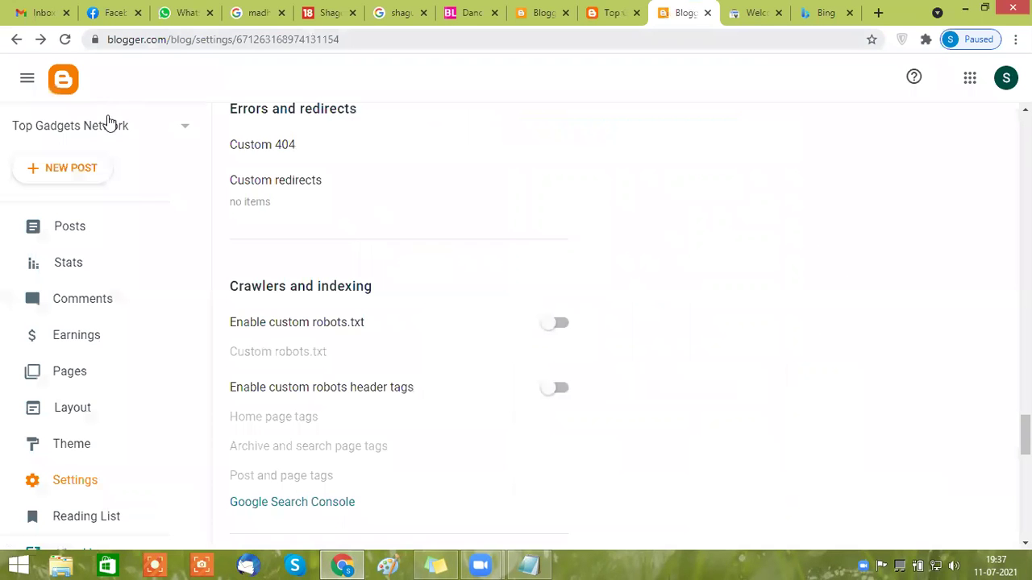
pyautogui.click(750, 10)
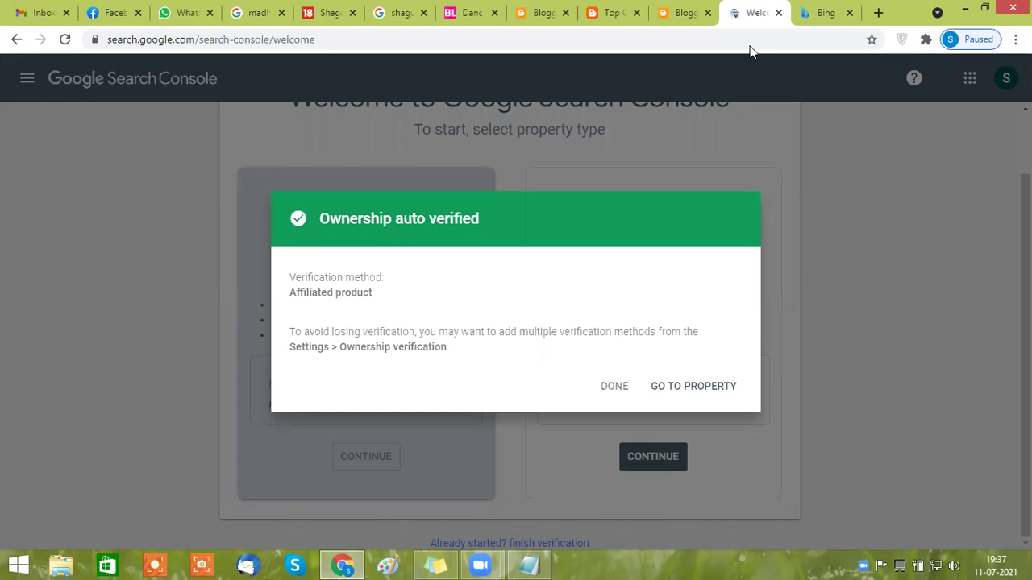
pyautogui.click(710, 387)
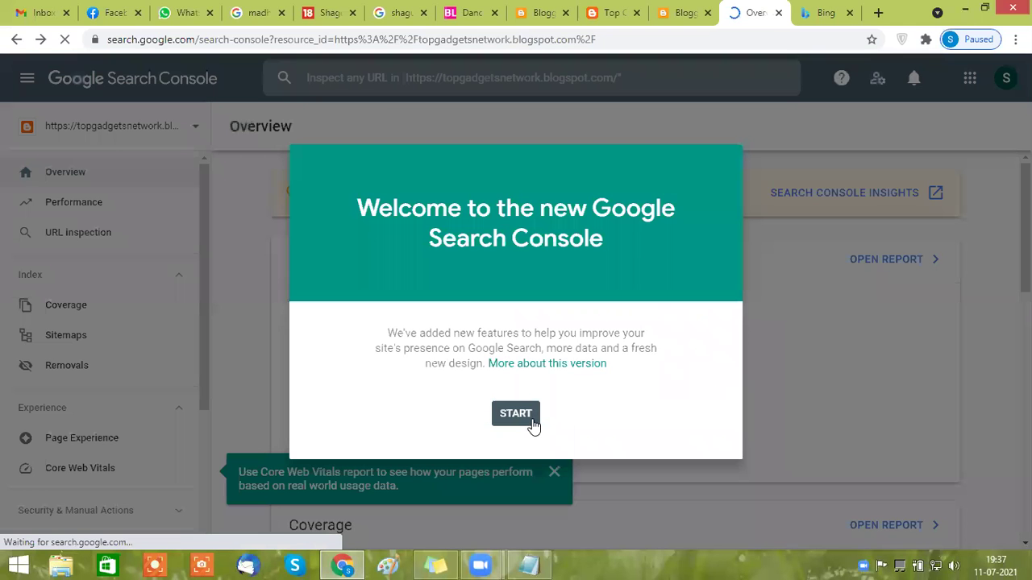
pyautogui.click(515, 414)
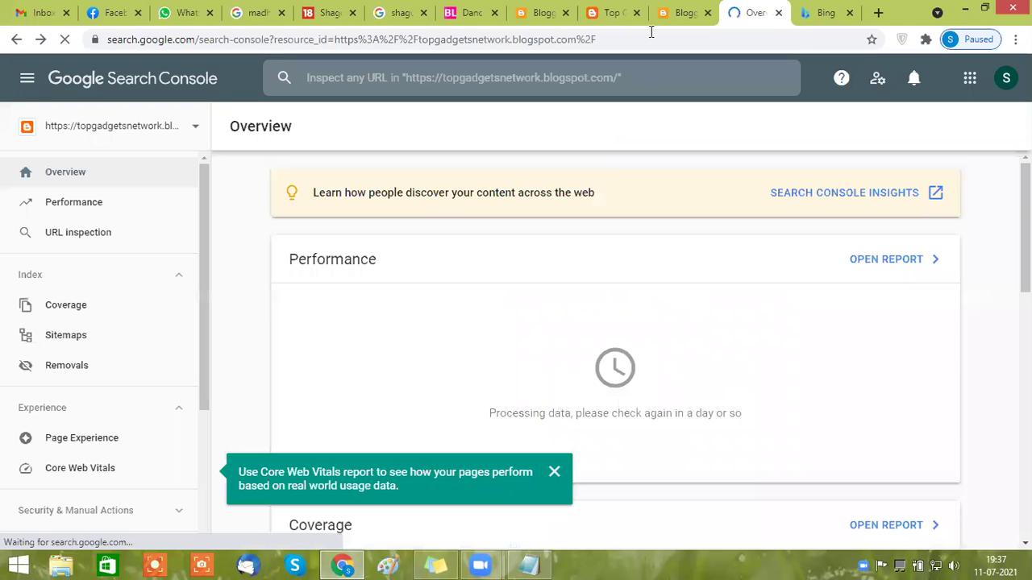
# From the Blogger settings, view the blog in another new tab and copy its address again.
pyautogui.hotkey('ctrl', 'shift', 'Tab')
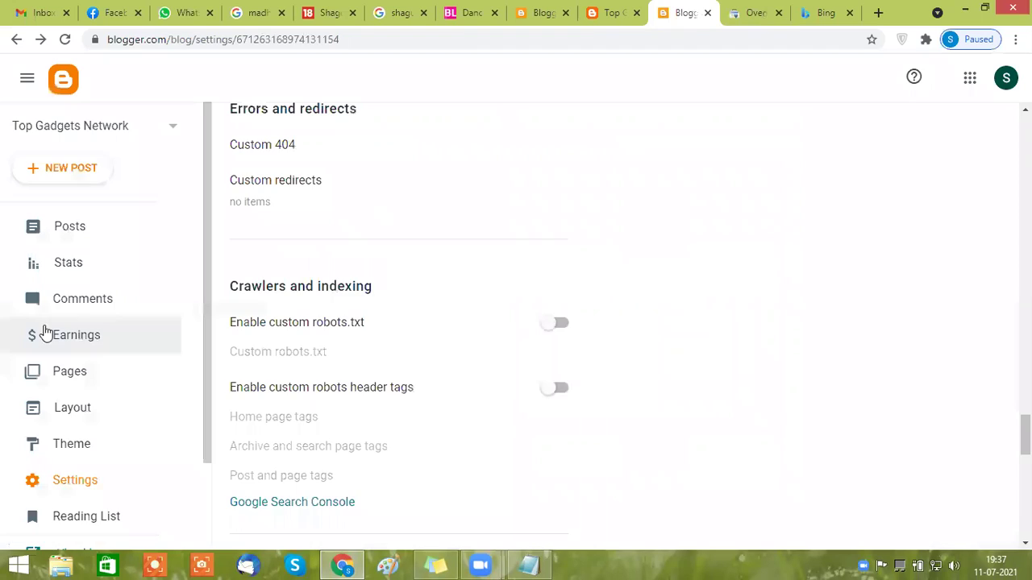
pyautogui.scroll(-2, 105, 435)
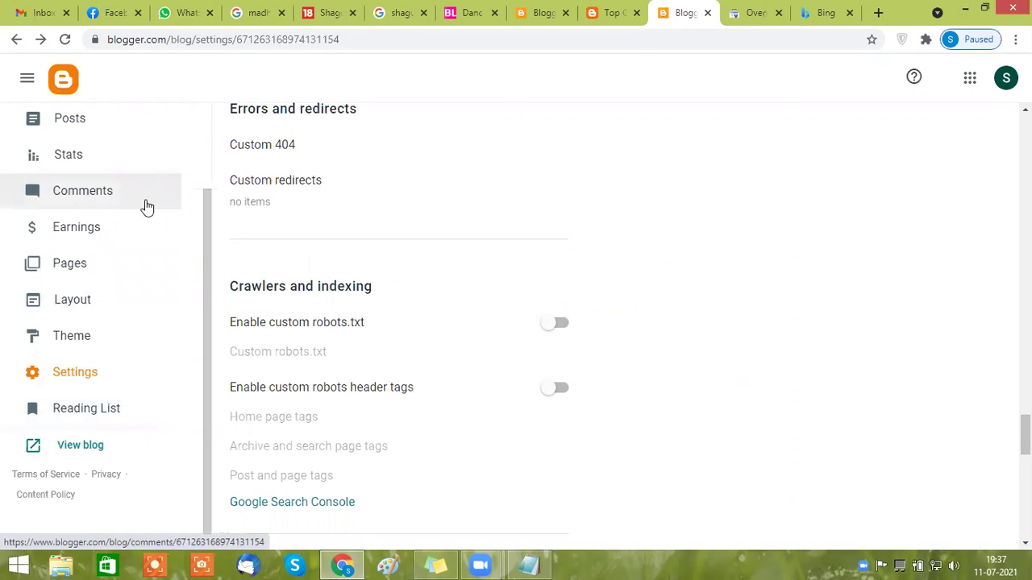
pyautogui.rightClick(77, 448)
pyautogui.press('t')
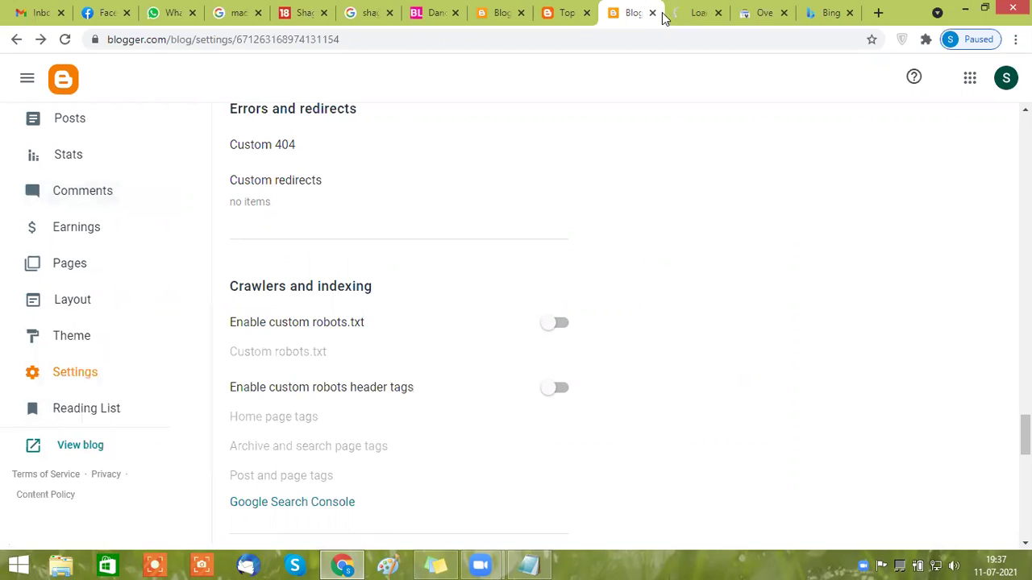
pyautogui.hotkey('ctrl', 'Tab')
pyautogui.click(218, 42)
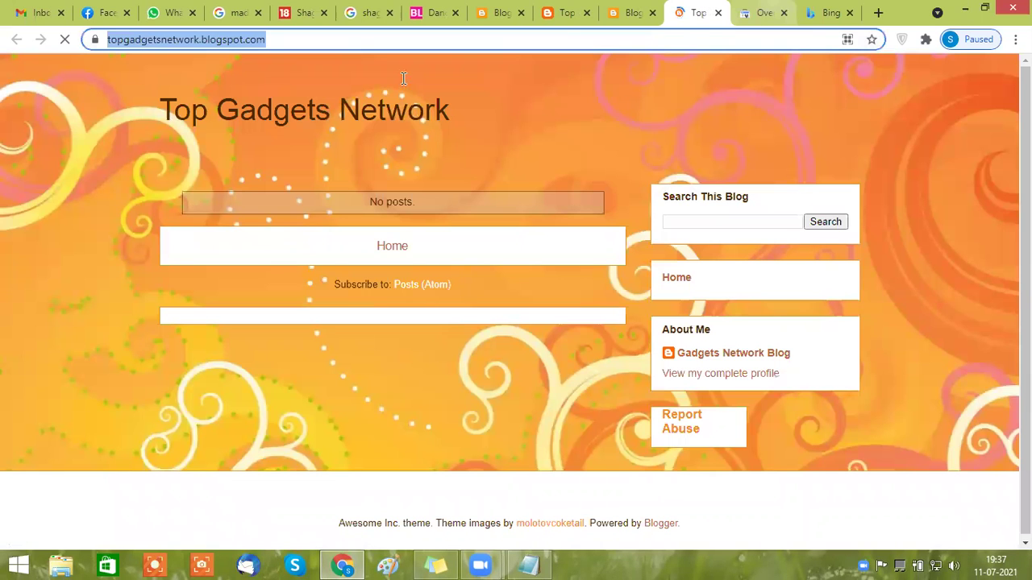
pyautogui.hotkey('ctrl', 'Tab')
pyautogui.rightClick(403, 77)
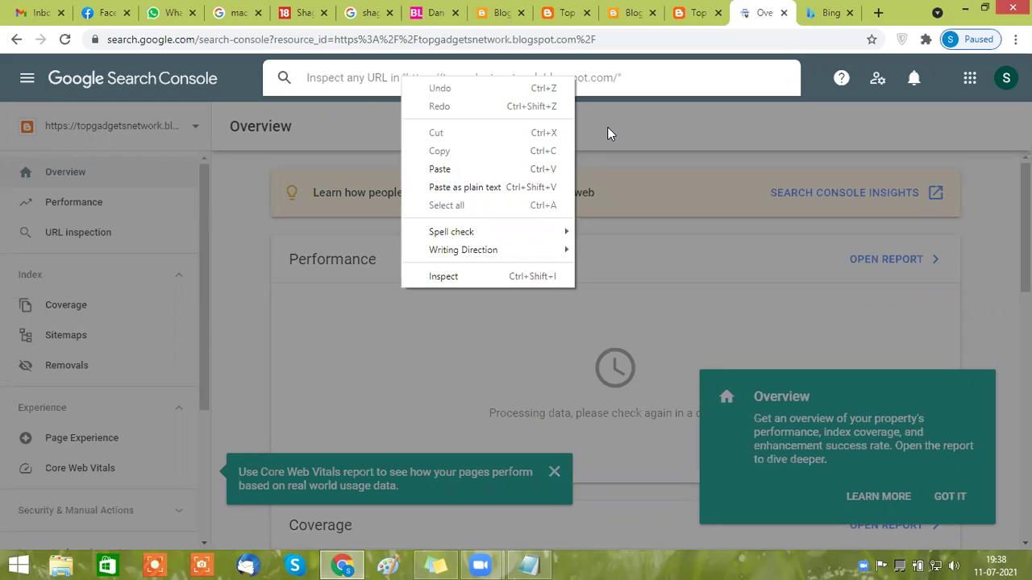
pyautogui.click(448, 169)
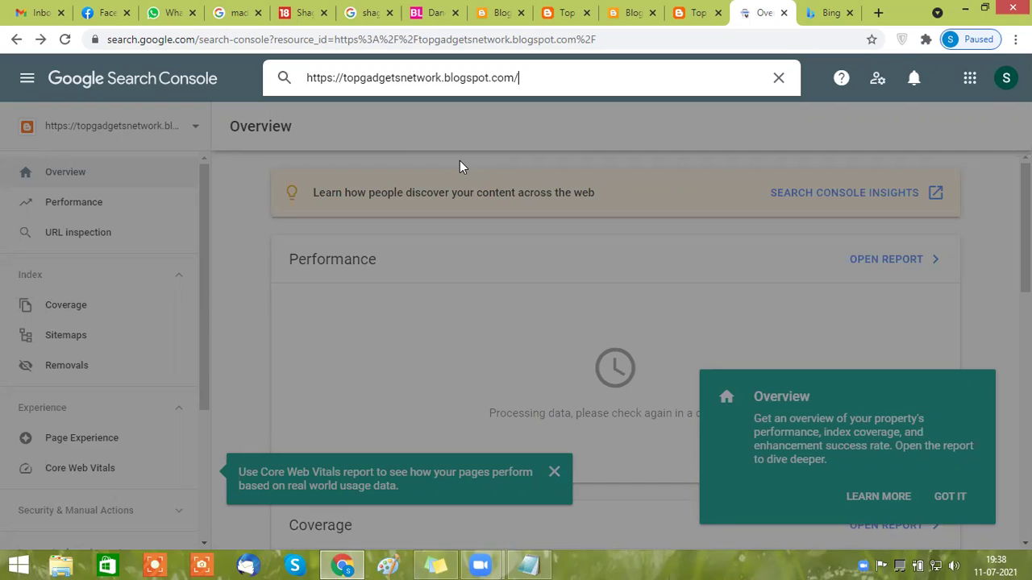
pyautogui.press('Return')
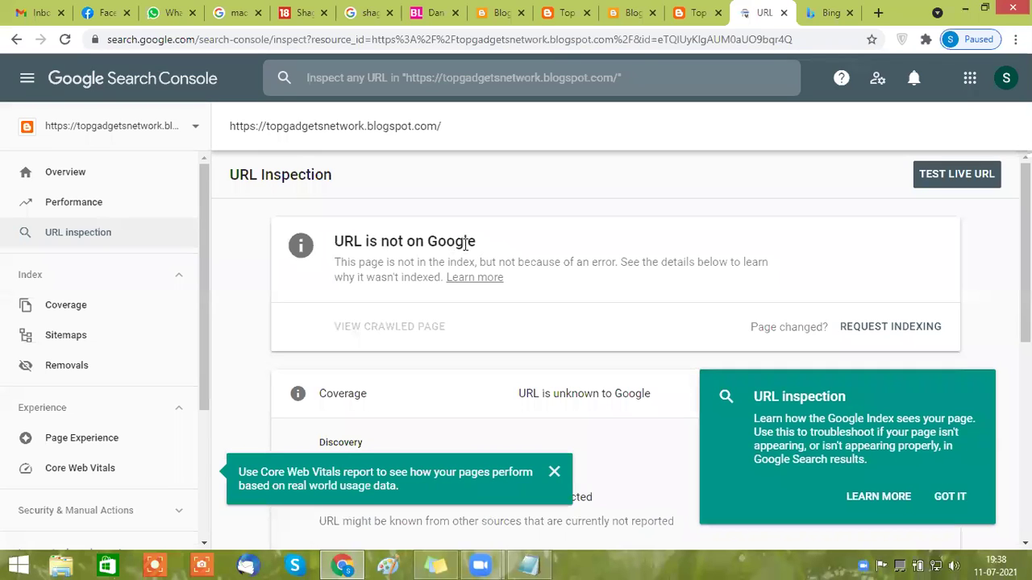
pyautogui.click(877, 328)
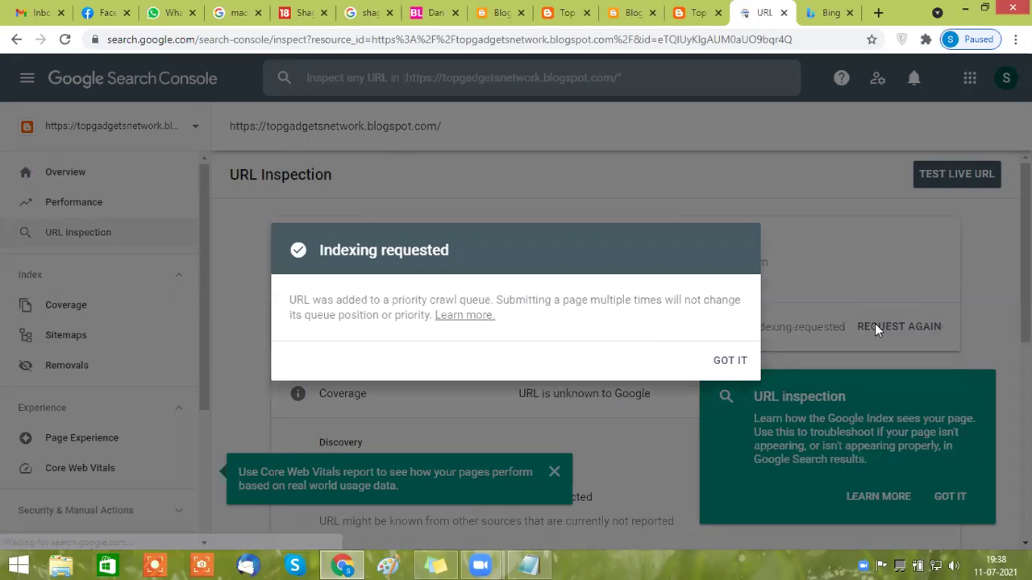
pyautogui.click(729, 362)
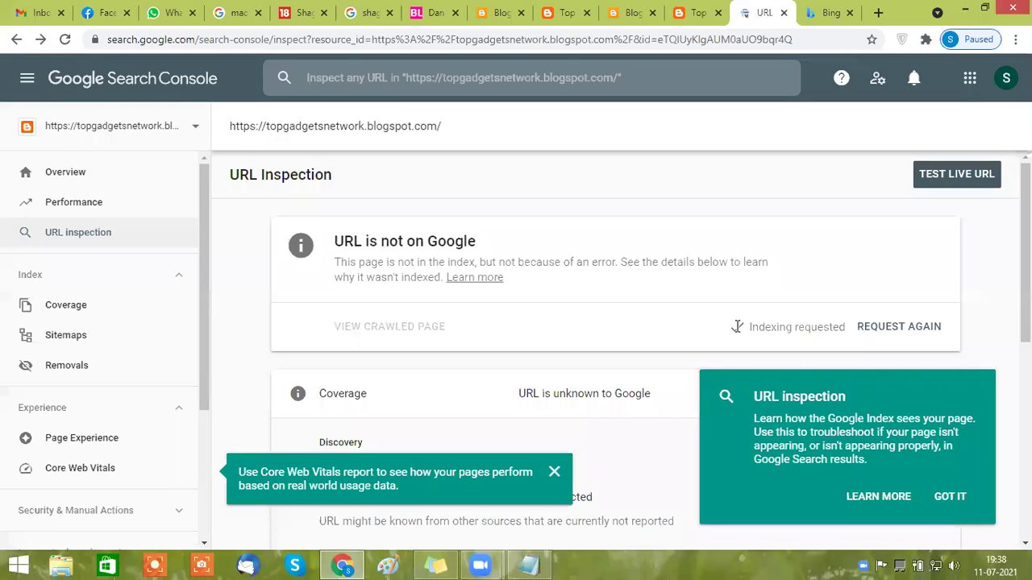